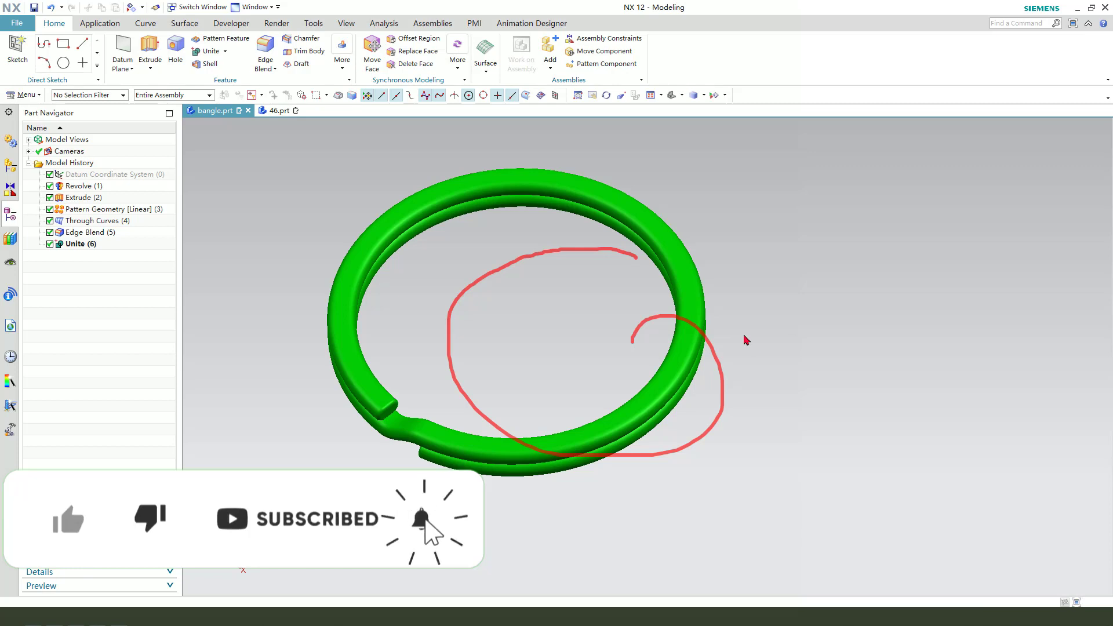
Step: Switch to the 46.prt part and open a Revolve section sketch on the YZ datum plane
{"action": "key", "text": "Escape"}
{"action": "middle_click_drag", "start_coordinate": [778, 341], "coordinate": [755, 322]}
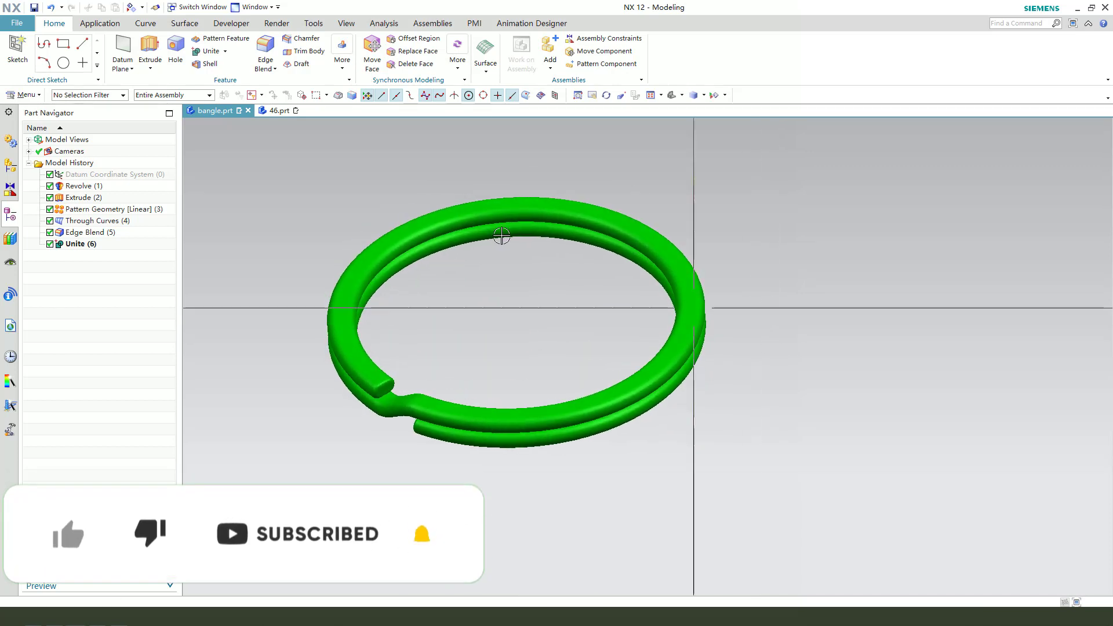
{"action": "left_click", "coordinate": [279, 111]}
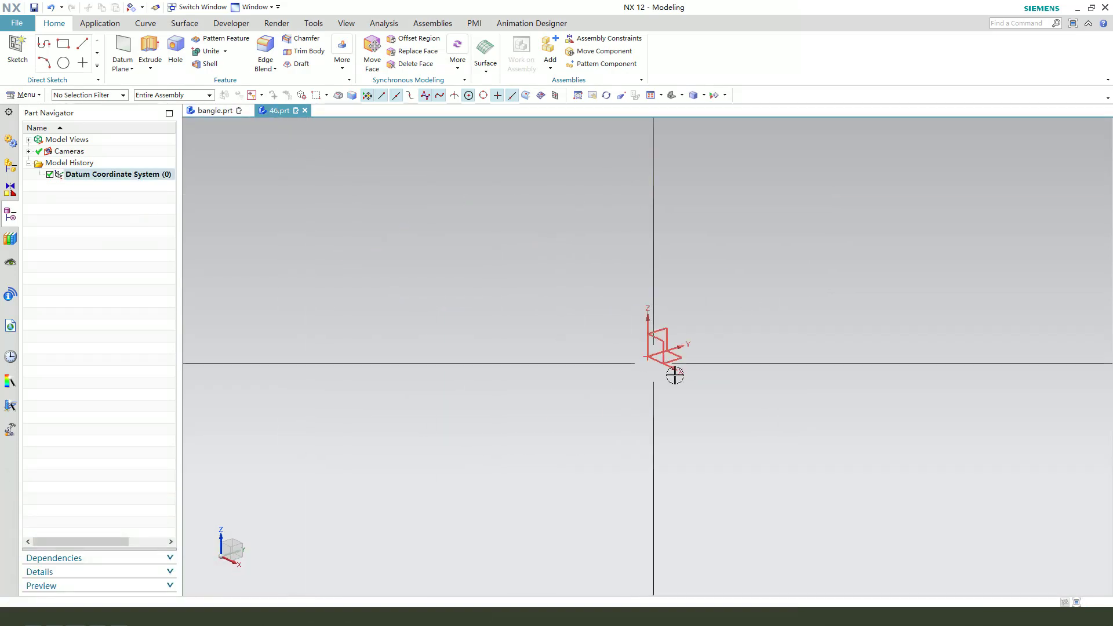
{"action": "middle_click_drag", "start_coordinate": [675, 375], "coordinate": [652, 373]}
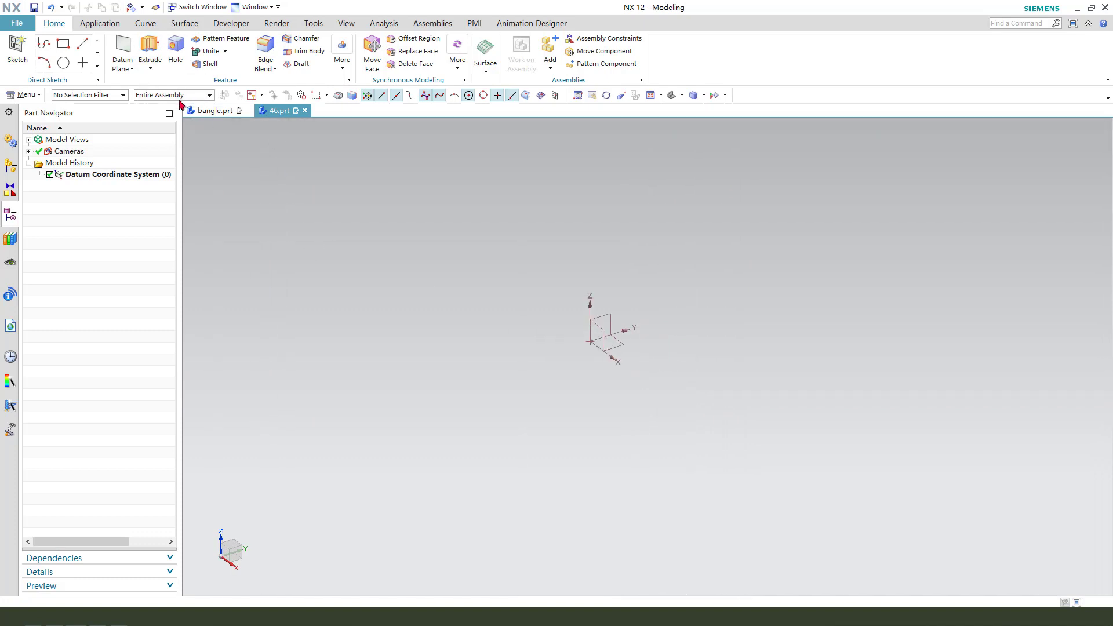
{"action": "left_click", "coordinate": [160, 98]}
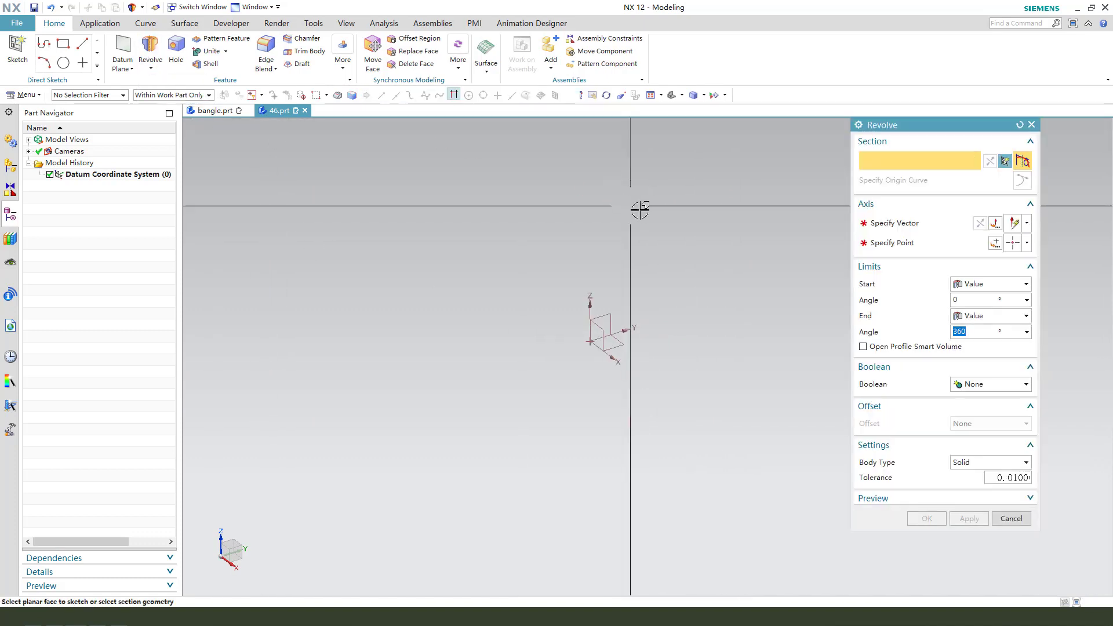
{"action": "left_click", "coordinate": [616, 313]}
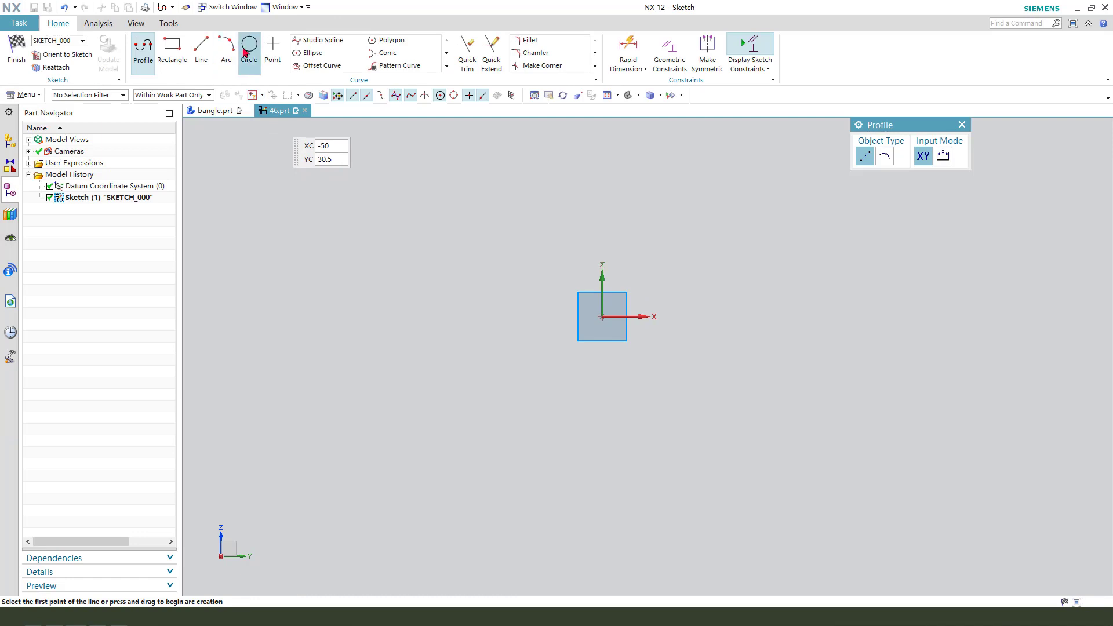
Step: Sketch a rectangle about 13.5 mm wide and 6.5 mm high on the negative side of the sketch origin
{"action": "left_click", "coordinate": [172, 51]}
{"action": "left_click", "coordinate": [372, 294]}
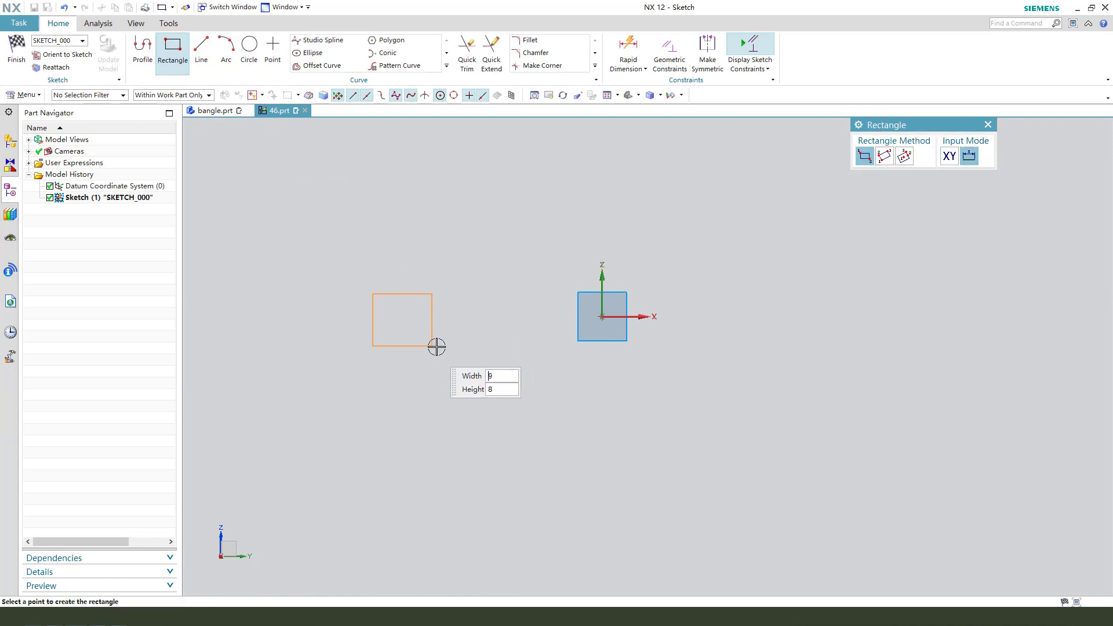
{"action": "left_click", "coordinate": [460, 335]}
{"action": "middle_click", "coordinate": [460, 335]}
Step: Constrain the midpoint of the rectangle's side nearest the origin onto the horizontal sketch axis and tidy its dimensions
{"action": "scroll", "coordinate": [460, 335], "scroll_direction": "up", "scroll_amount": 1}
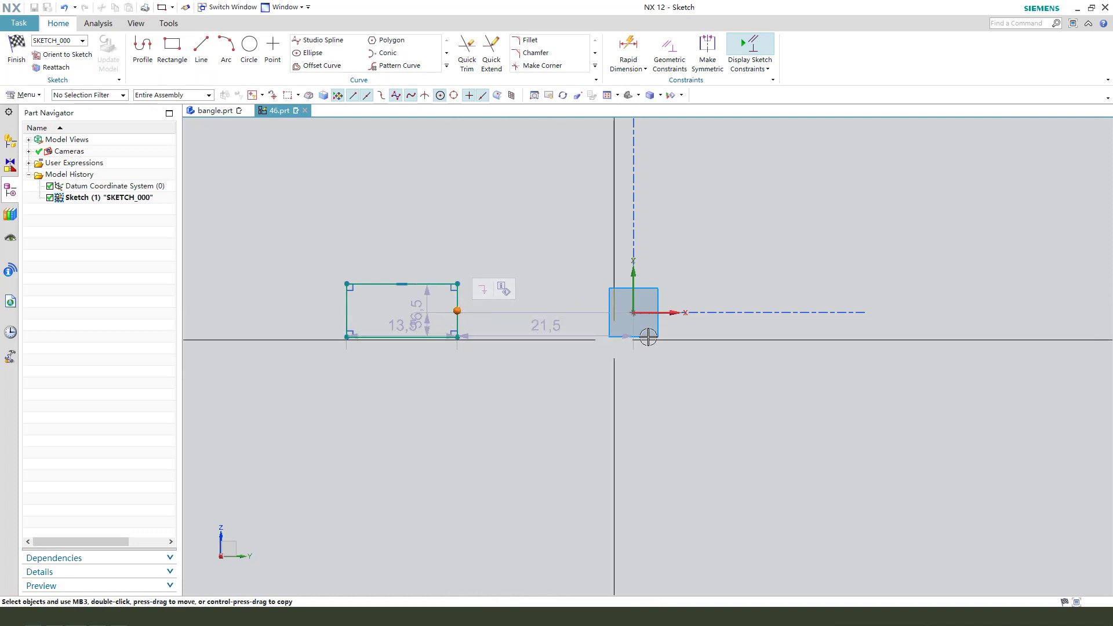
{"action": "left_click", "coordinate": [672, 313]}
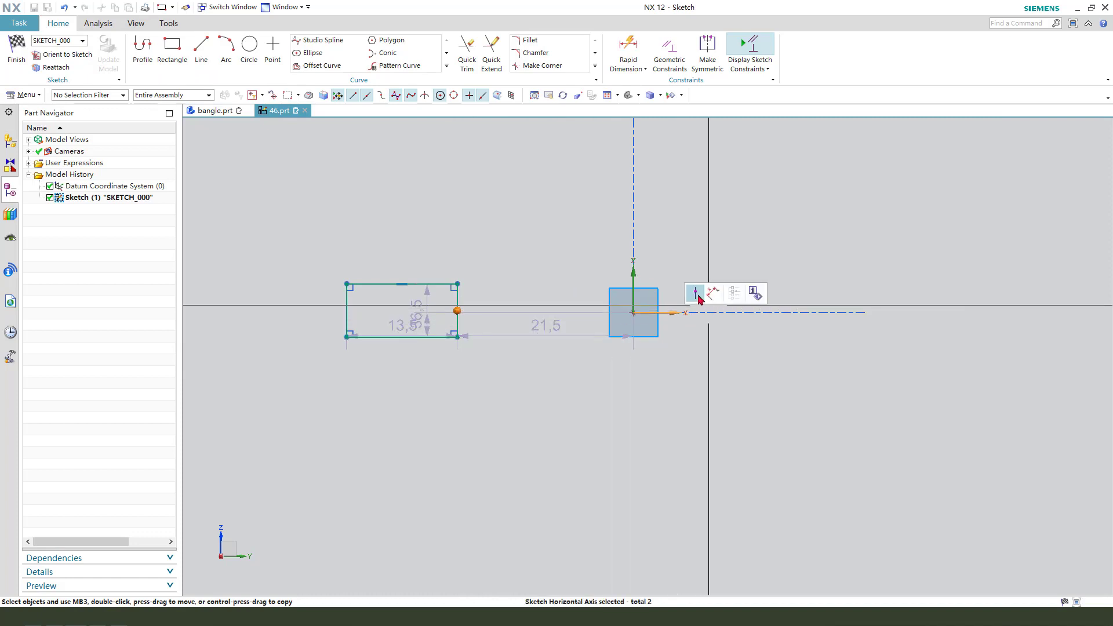
{"action": "left_click", "coordinate": [697, 298]}
{"action": "left_click_drag", "start_coordinate": [404, 320], "coordinate": [506, 306]}
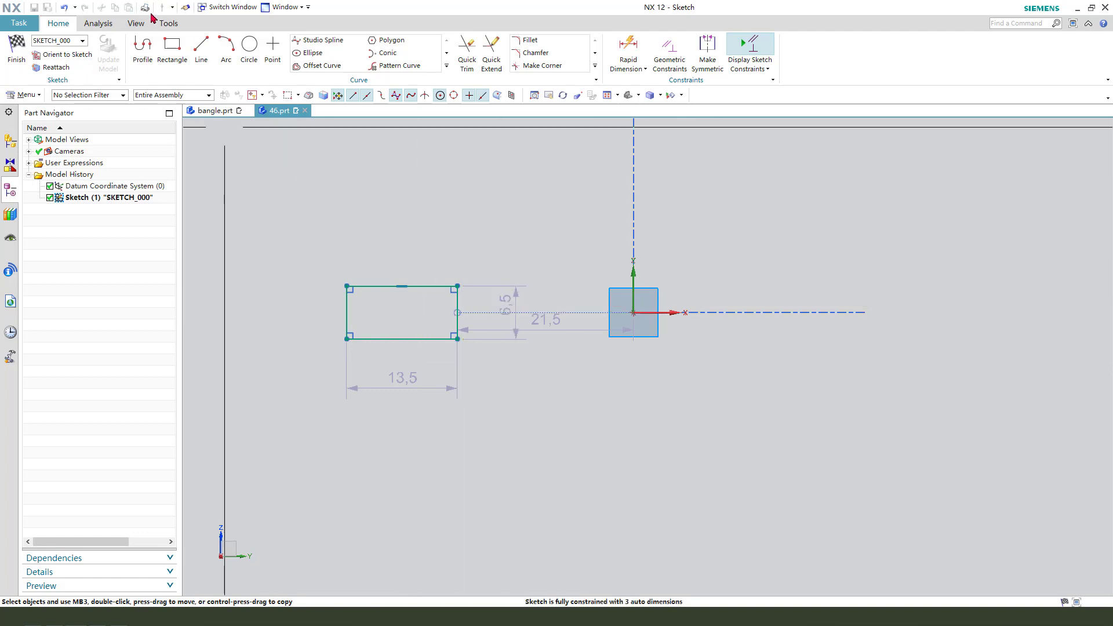
Step: Draw outward semicircular arcs across both short ends of the rectangle, tangent to its horizontal lines
{"action": "left_click", "coordinate": [226, 50]}
{"action": "left_click", "coordinate": [347, 286]}
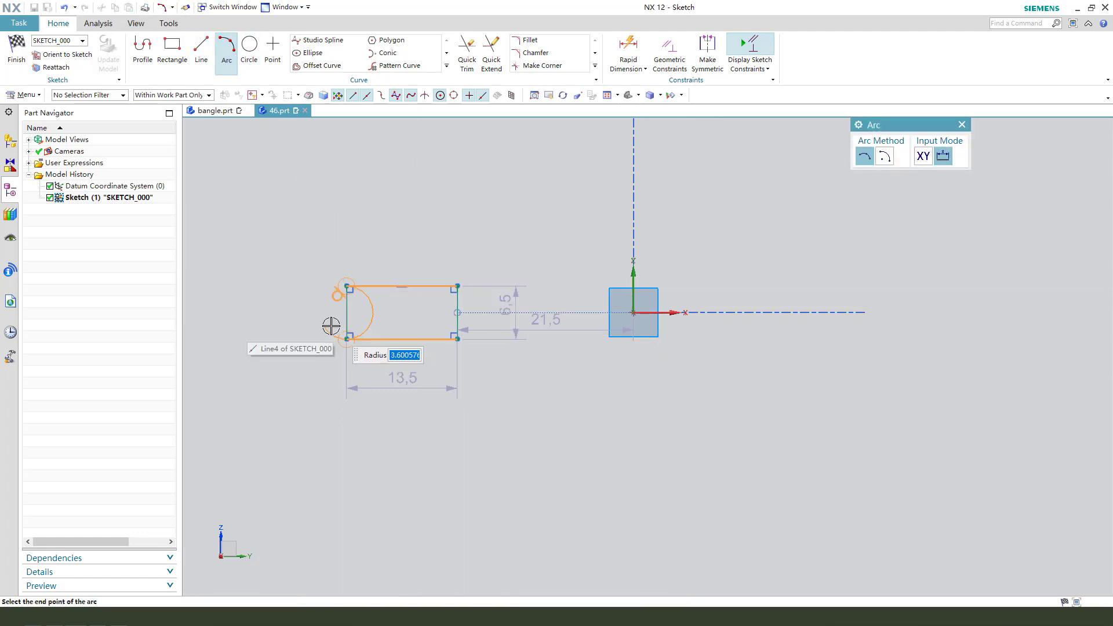
{"action": "left_click", "coordinate": [330, 326]}
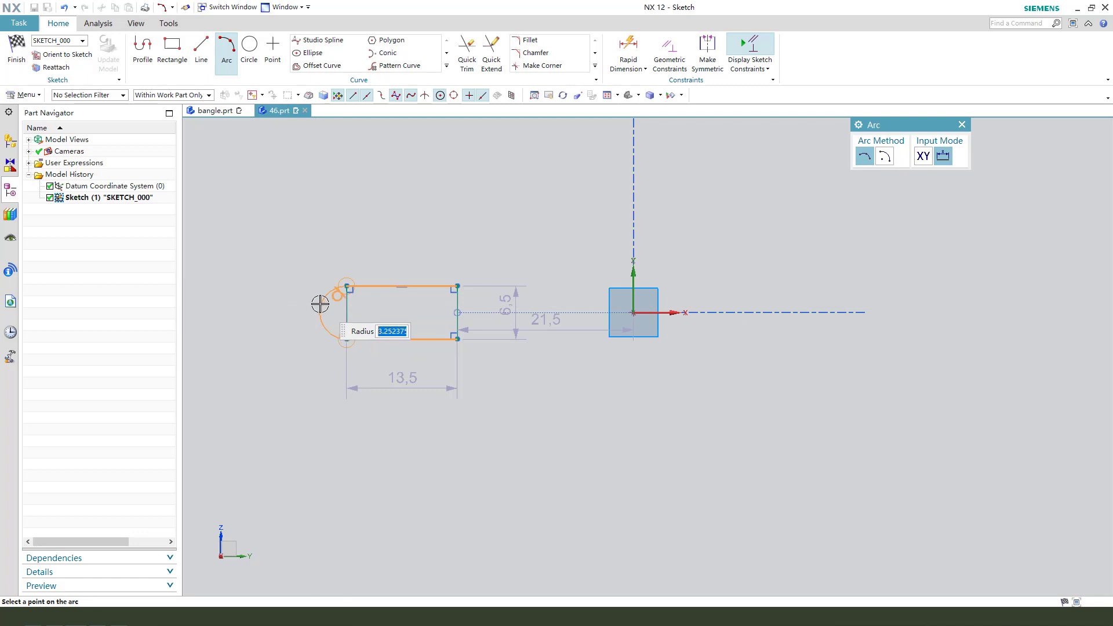
{"action": "left_click", "coordinate": [302, 309]}
{"action": "scroll", "coordinate": [435, 322], "scroll_direction": "up", "scroll_amount": 1}
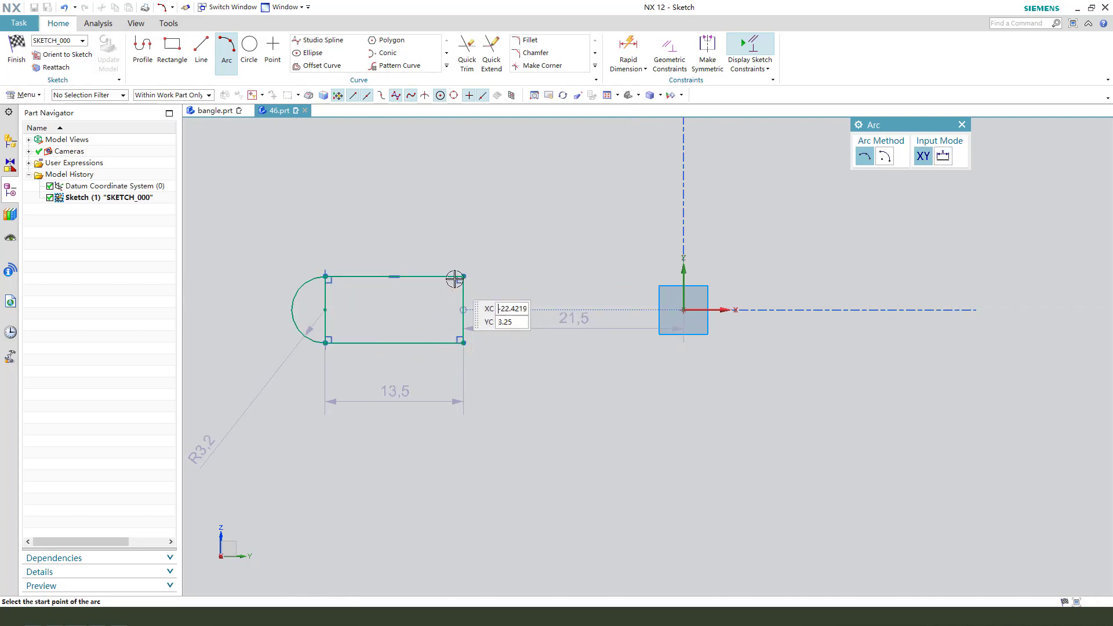
{"action": "left_click", "coordinate": [463, 276]}
{"action": "left_click", "coordinate": [463, 343]}
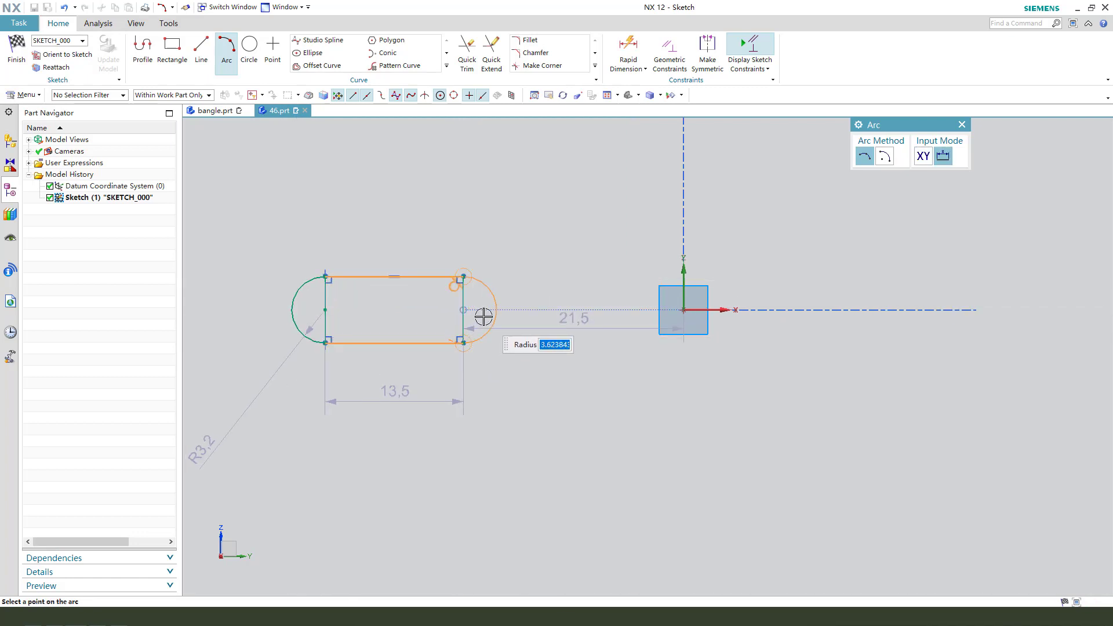
{"action": "left_click", "coordinate": [483, 317]}
{"action": "key", "text": "Escape"}
Step: Convert the rectangle's two vertical lines to reference lines, leaving a slot-shaped profile
{"action": "scroll", "coordinate": [303, 275], "scroll_direction": "up", "scroll_amount": 3}
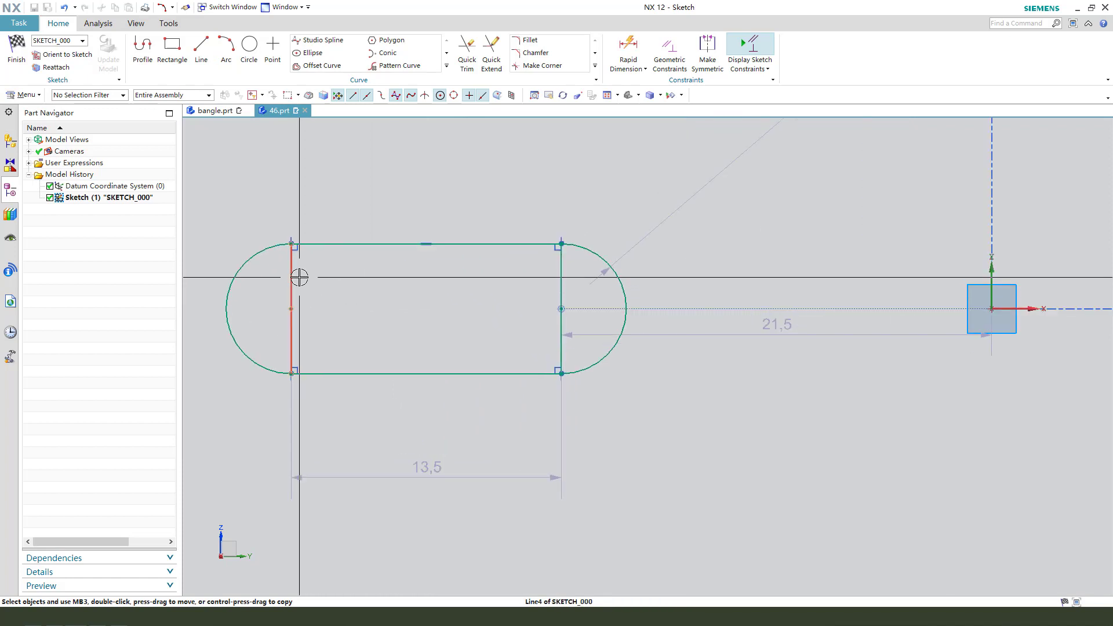
{"action": "left_click", "coordinate": [300, 277]}
{"action": "left_click", "coordinate": [565, 274]}
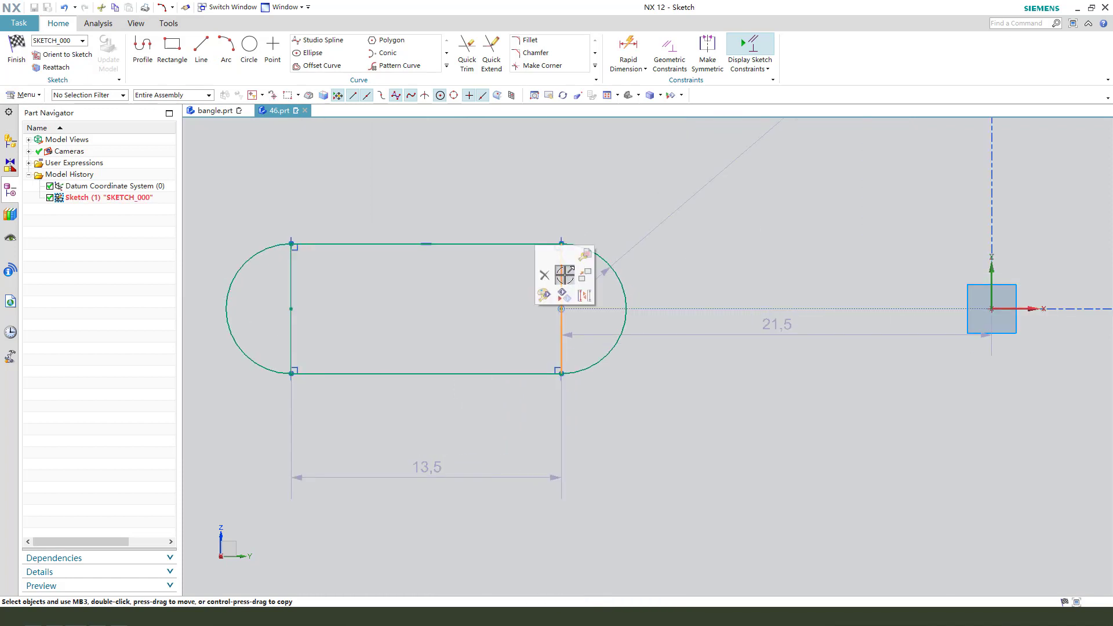
{"action": "left_click", "coordinate": [585, 291]}
{"action": "left_click", "coordinate": [294, 265]}
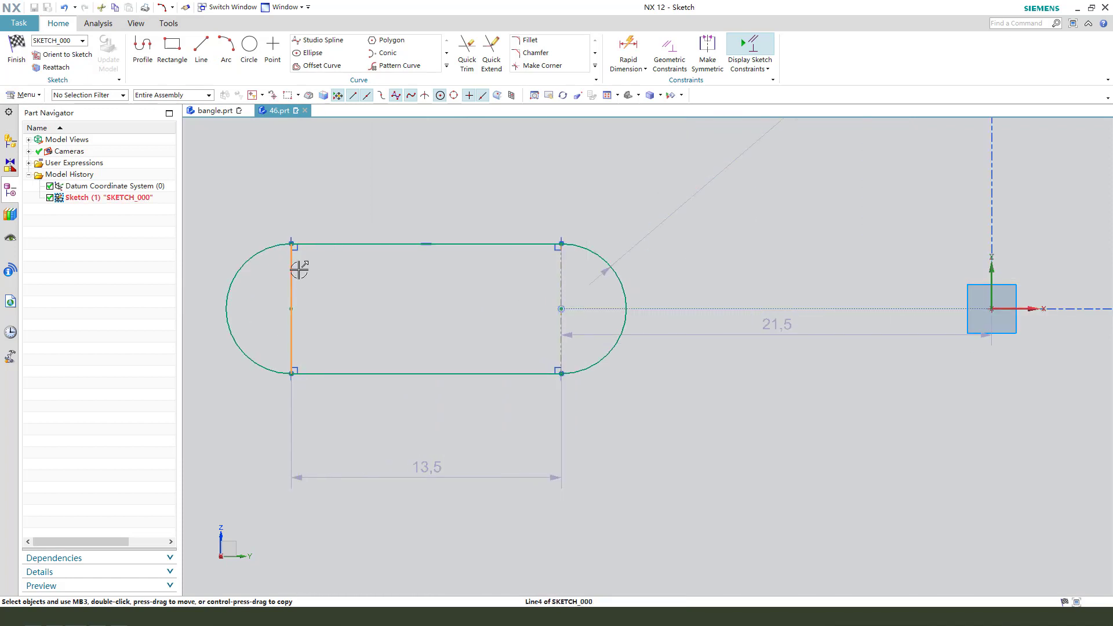
{"action": "left_click", "coordinate": [318, 291]}
Step: Dimension the slot profile's height between the ends of its outer reference line and set it to 1.5 mm
{"action": "scroll", "coordinate": [336, 261], "scroll_direction": "down", "scroll_amount": 4}
{"action": "mouse_move", "coordinate": [522, 180]}
{"action": "left_mouse_down"}
{"action": "mouse_move", "coordinate": [514, 203]}
{"action": "mouse_move", "coordinate": [496, 210]}
{"action": "left_mouse_up"}
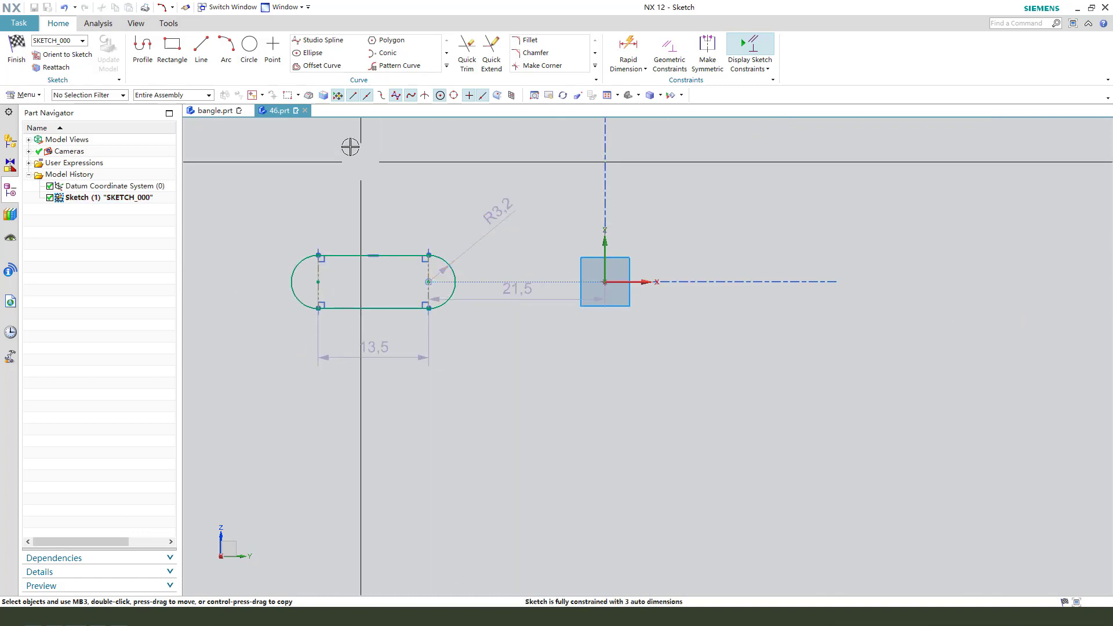
{"action": "left_click", "coordinate": [628, 53]}
{"action": "left_click", "coordinate": [319, 255]}
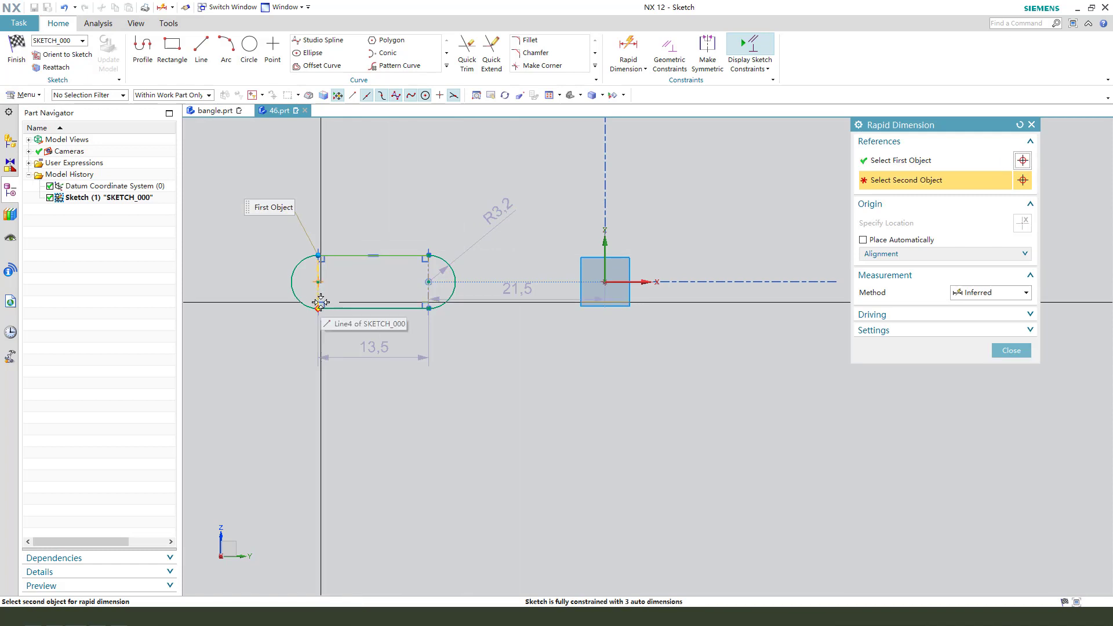
{"action": "left_click", "coordinate": [318, 308]}
{"action": "left_click", "coordinate": [251, 290]}
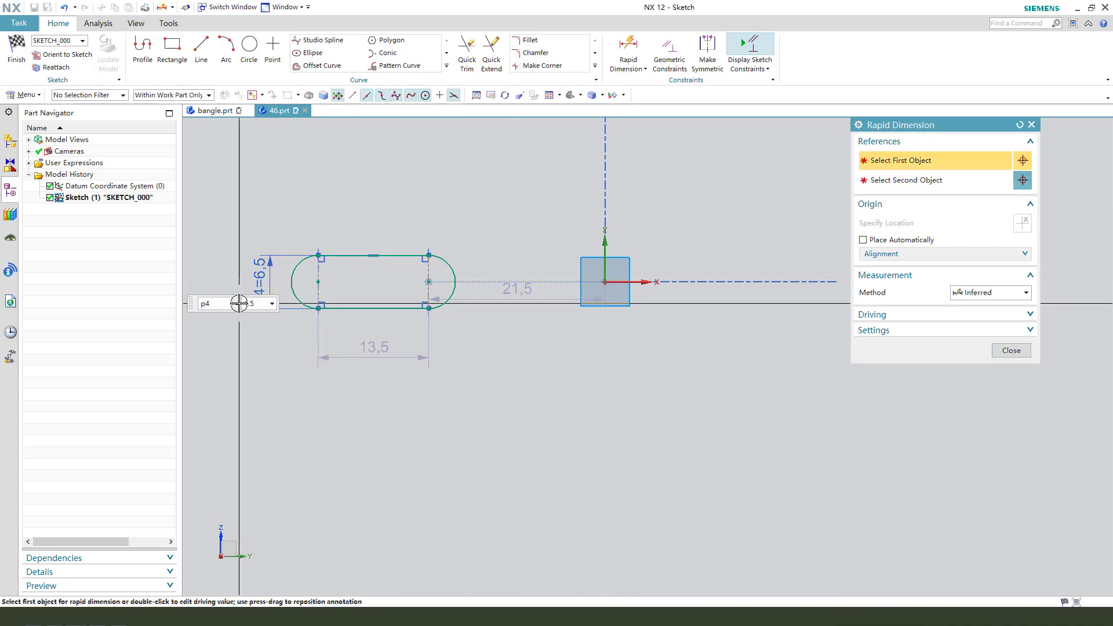
{"action": "key", "text": "Return"}
Step: Dimension the horizontal distance between the slot's two reference lines and set it to 1 mm
{"action": "scroll", "coordinate": [503, 290], "scroll_direction": "up", "scroll_amount": 3}
{"action": "double_click", "coordinate": [610, 450]}
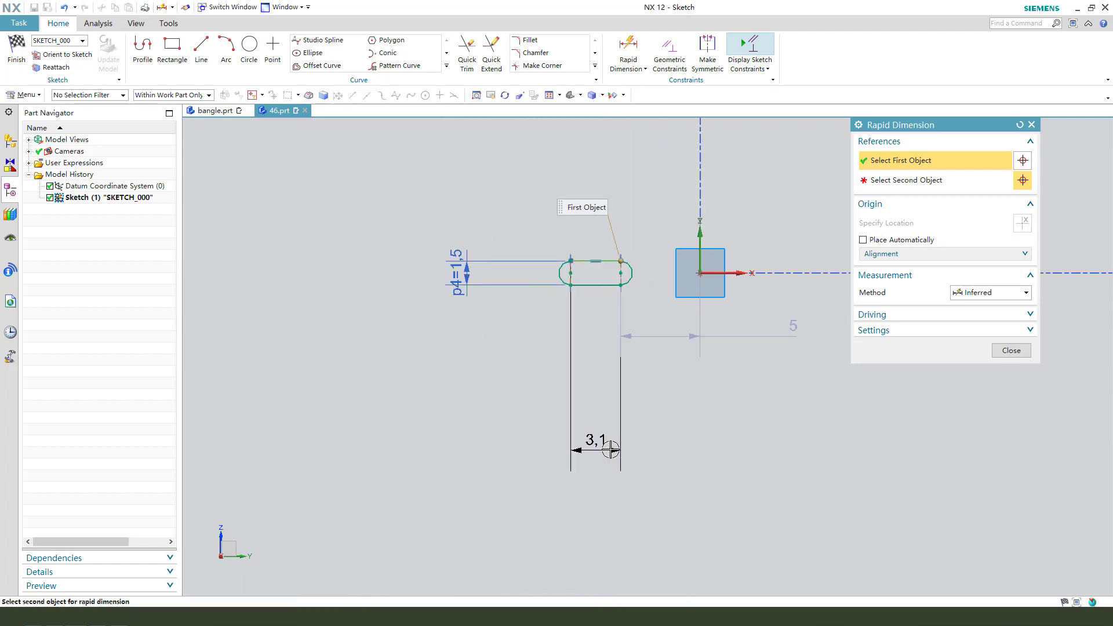
{"action": "left_click", "coordinate": [610, 450]}
{"action": "type", "text": "1"}
{"action": "key", "text": "Return"}
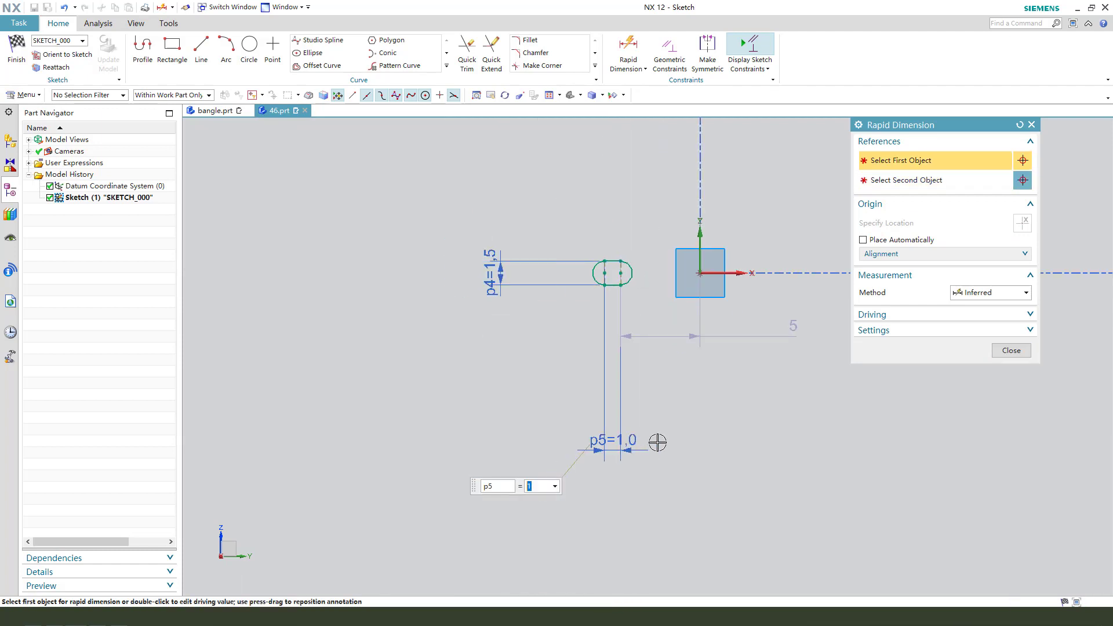
{"action": "left_click", "coordinate": [1011, 351]}
Step: Dimension the slot's top-line midpoint from the vertical sketch axis and set the distance to 15 mm
{"action": "scroll", "coordinate": [765, 290], "scroll_direction": "up", "scroll_amount": 2}
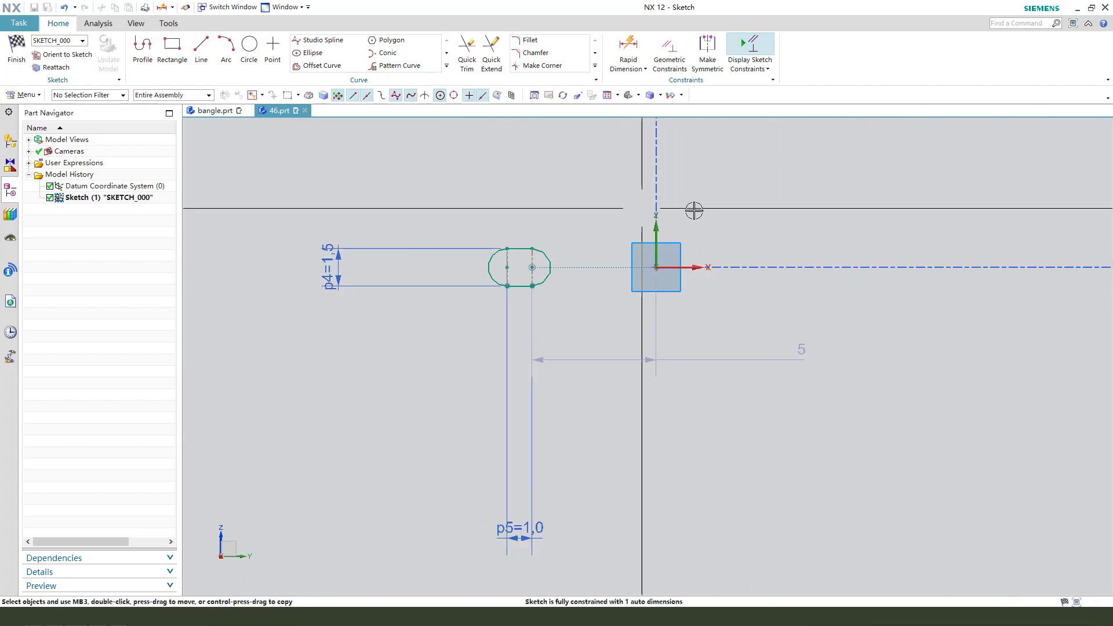
{"action": "left_click", "coordinate": [637, 51]}
{"action": "scroll", "coordinate": [534, 248], "scroll_direction": "up", "scroll_amount": 3}
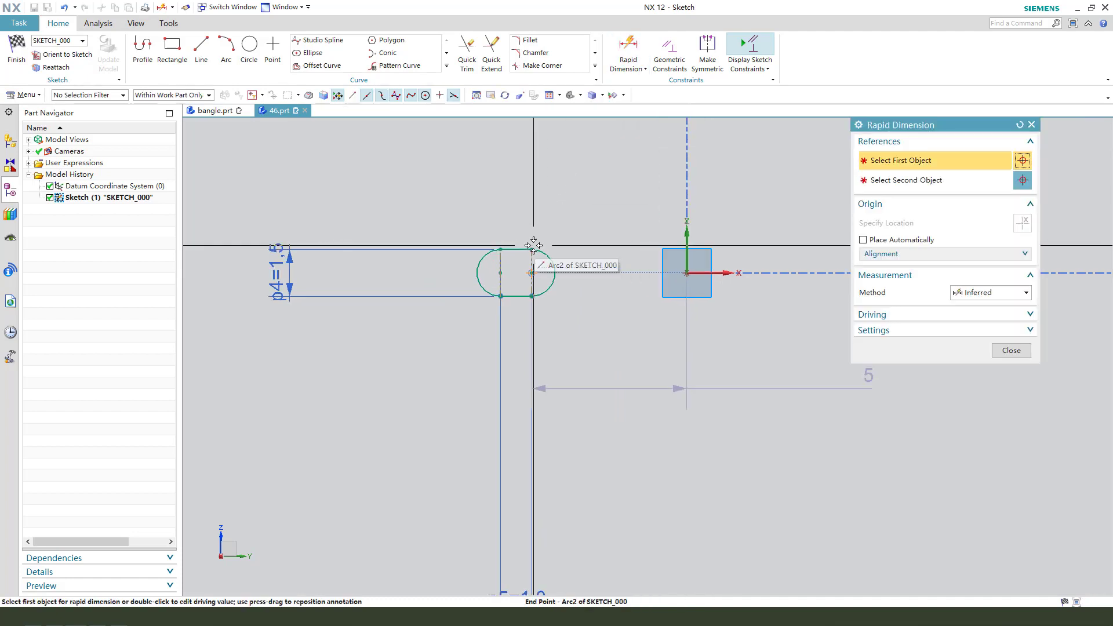
{"action": "left_click", "coordinate": [506, 252]}
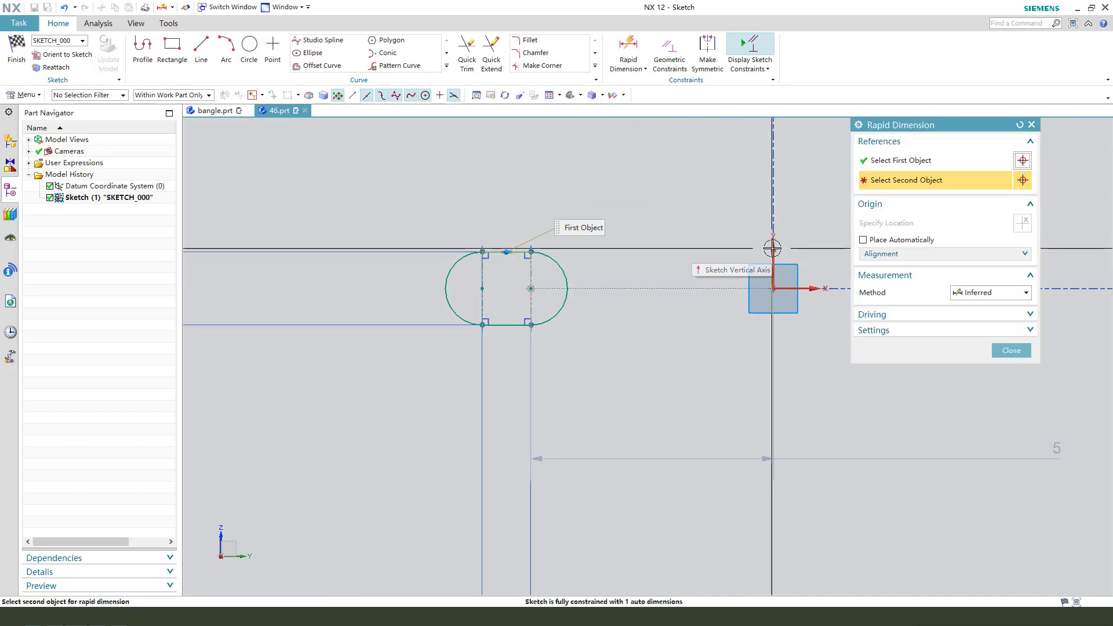
{"action": "left_click", "coordinate": [773, 268]}
{"action": "left_click", "coordinate": [673, 207]}
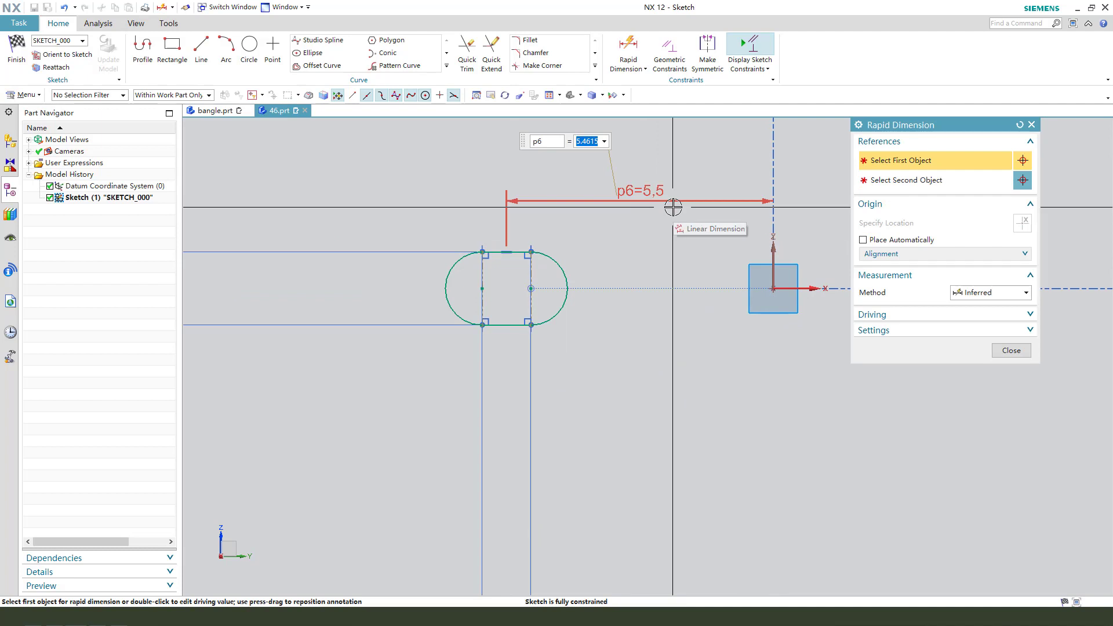
{"action": "key", "text": "Return"}
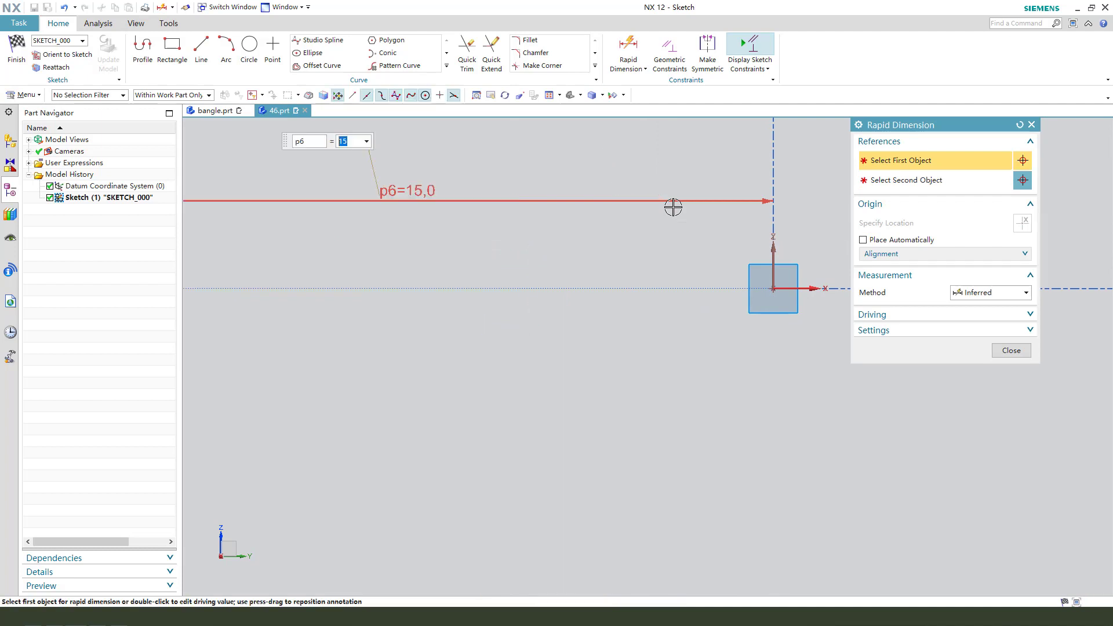
{"action": "scroll", "coordinate": [670, 212], "scroll_direction": "down", "scroll_amount": 4}
{"action": "middle_click", "coordinate": [684, 252]}
{"action": "left_click", "coordinate": [1009, 353]}
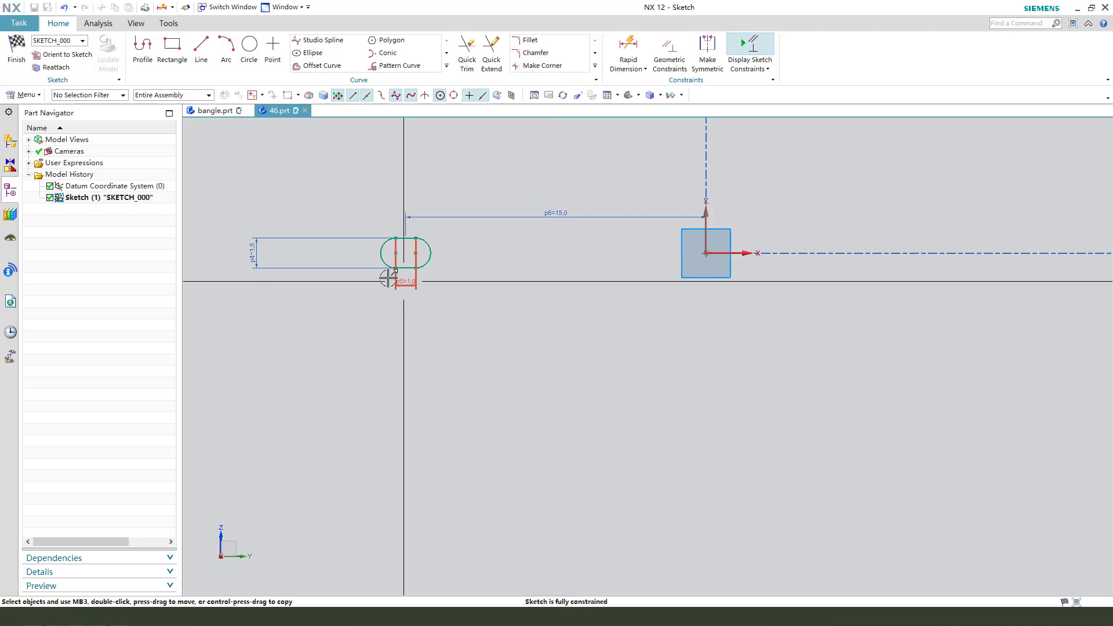
Step: Finish the section sketch and revolve the slot profile about the datum Z axis
{"action": "scroll", "coordinate": [527, 219], "scroll_direction": "up", "scroll_amount": 1}
{"action": "scroll", "coordinate": [527, 218], "scroll_direction": "up", "scroll_amount": 2}
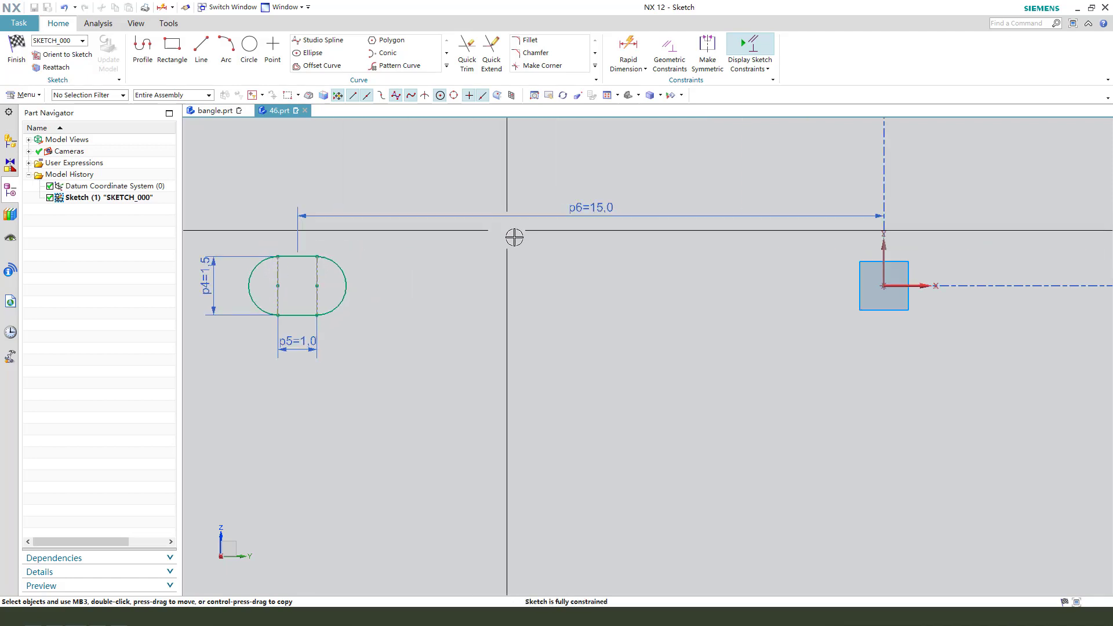
{"action": "scroll", "coordinate": [524, 280], "scroll_direction": "down", "scroll_amount": 1}
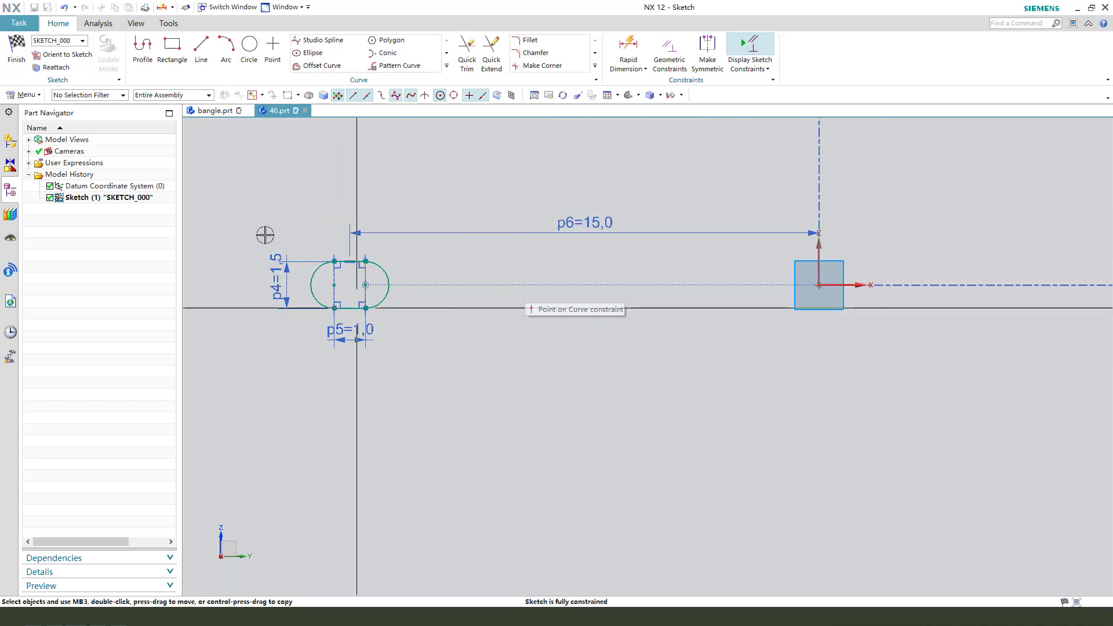
{"action": "left_click", "coordinate": [24, 58]}
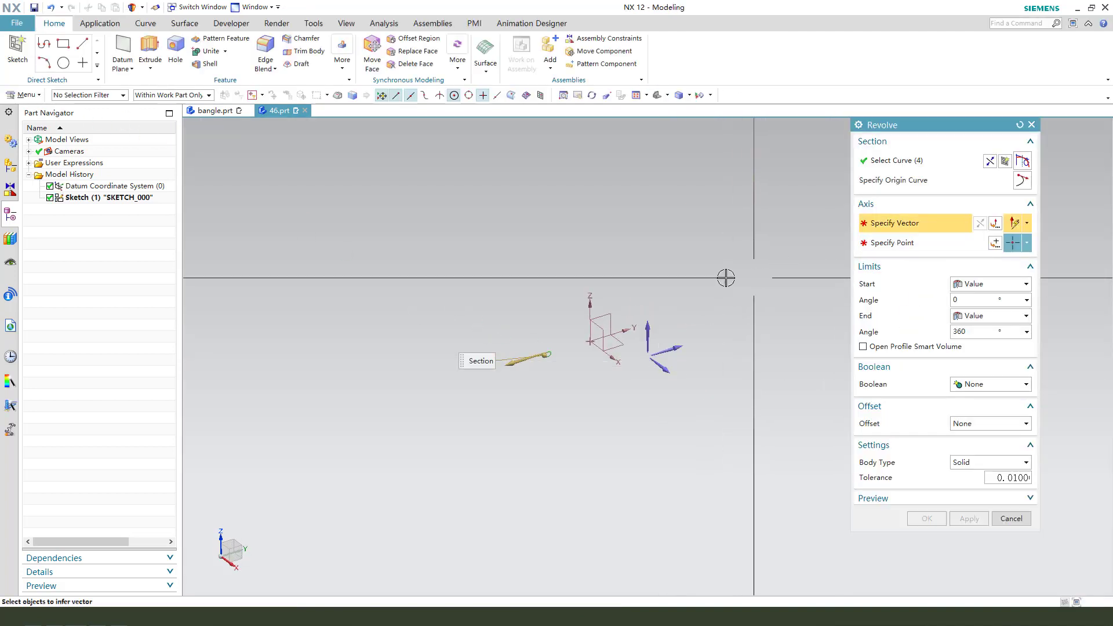
{"action": "left_click_drag", "start_coordinate": [644, 271], "coordinate": [582, 297]}
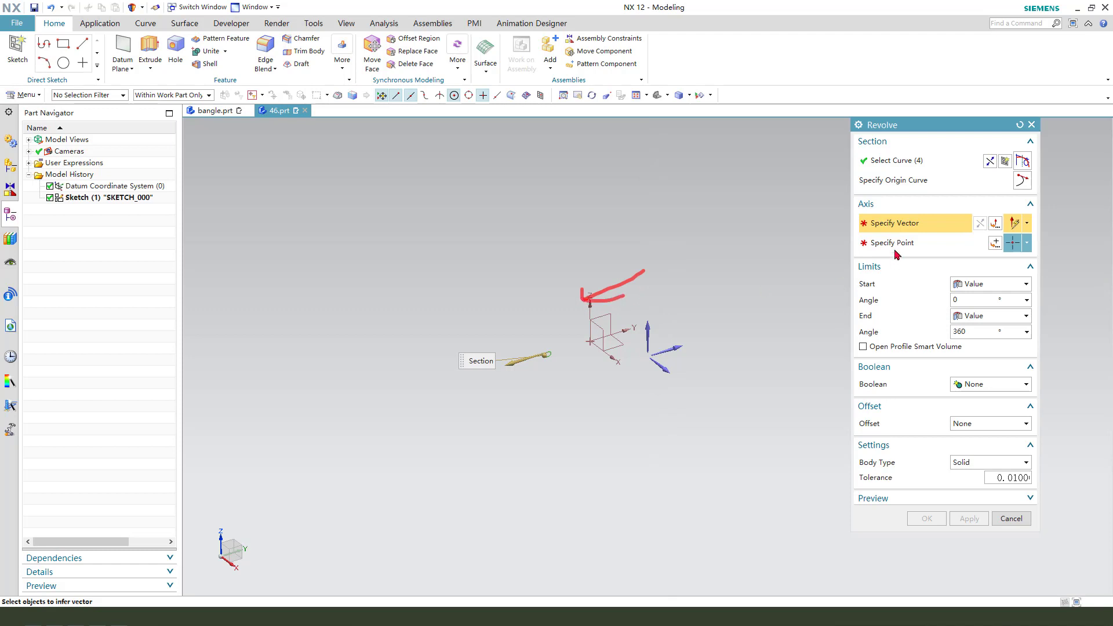
{"action": "left_click", "coordinate": [591, 302]}
{"action": "middle_click_drag", "start_coordinate": [762, 384], "coordinate": [633, 371]}
{"action": "scroll", "coordinate": [505, 360], "scroll_direction": "up", "scroll_amount": 3}
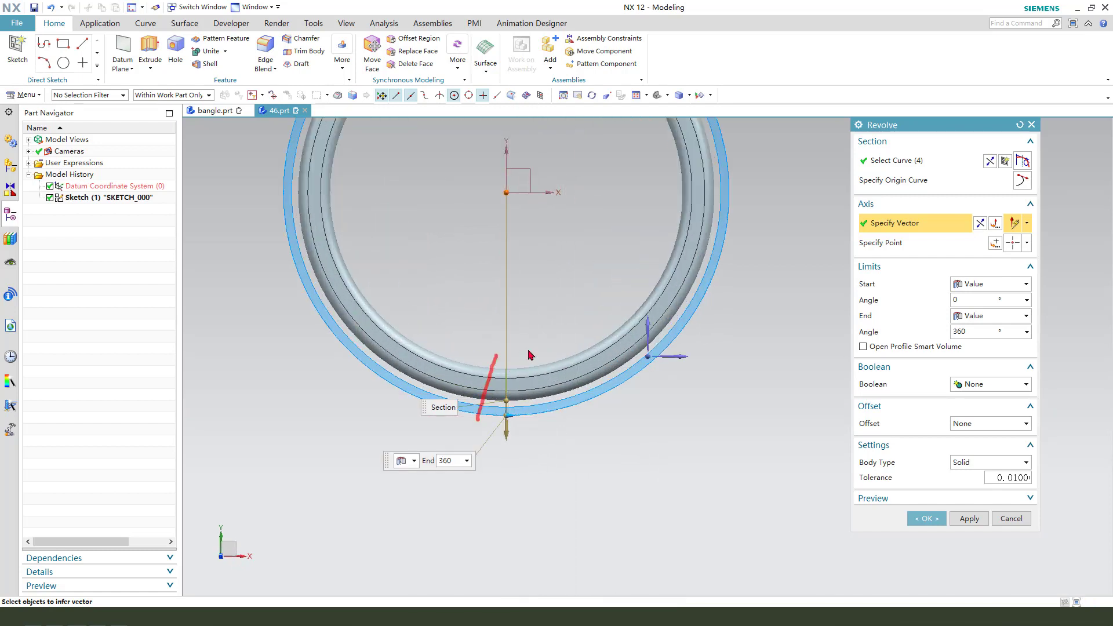
Step: Set the revolve's start angle to 8° and end angle to 360-8°, and create the open ring
{"action": "left_click", "coordinate": [975, 301]}
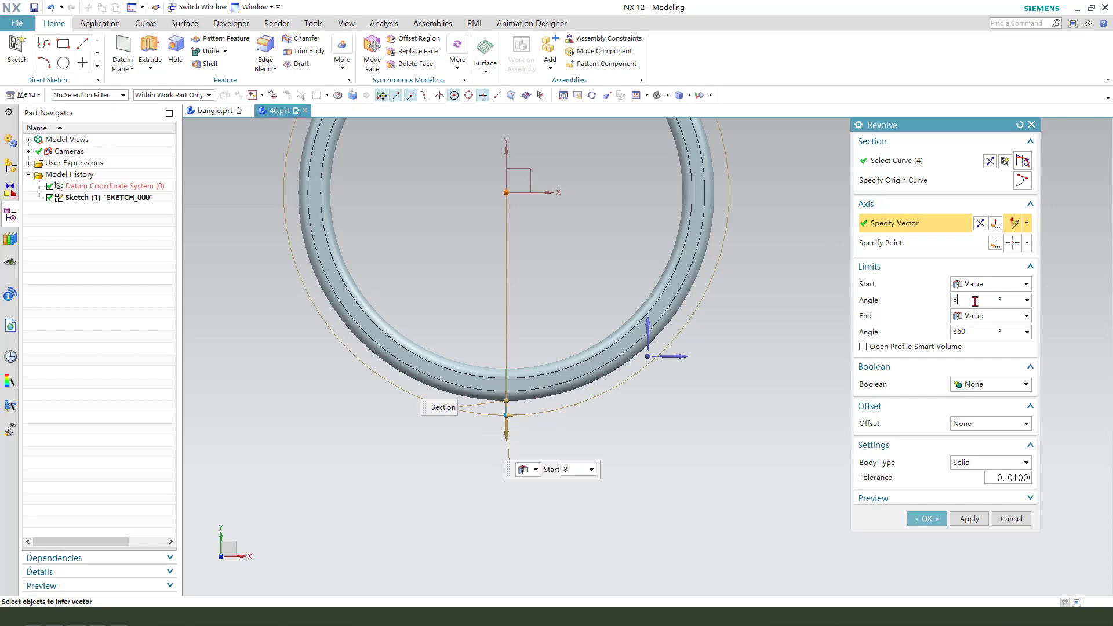
{"action": "left_click", "coordinate": [976, 330]}
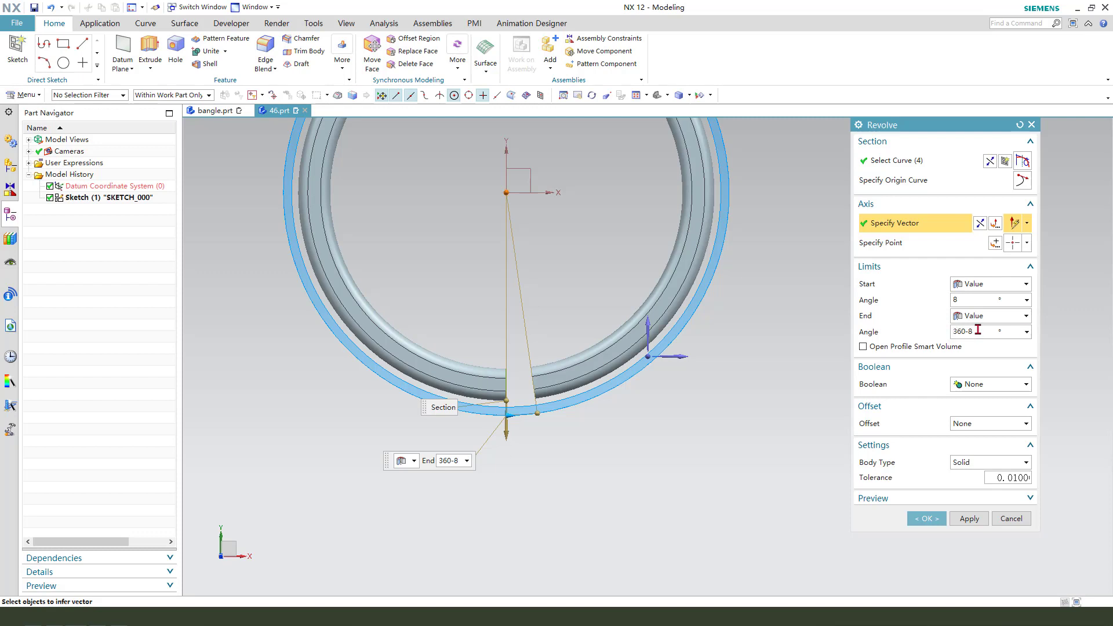
{"action": "left_click", "coordinate": [986, 301]}
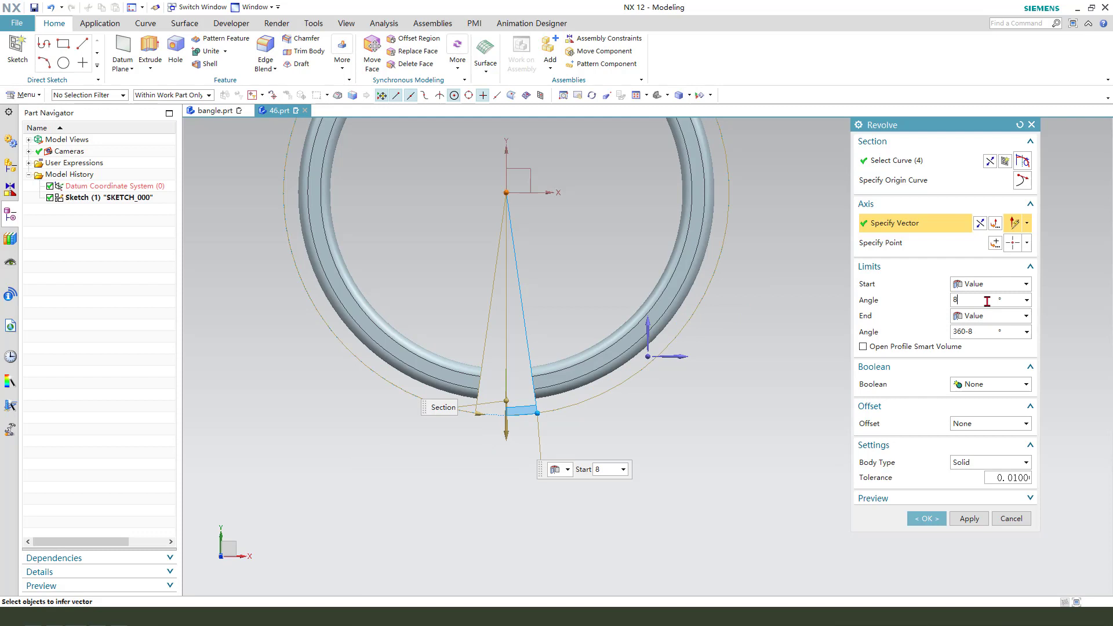
{"action": "left_click", "coordinate": [926, 519]}
Step: Set up a Pattern Geometry of the open ring body with a Linear layout along the datum Z axis
{"action": "middle_click_drag", "start_coordinate": [531, 412], "coordinate": [544, 374]}
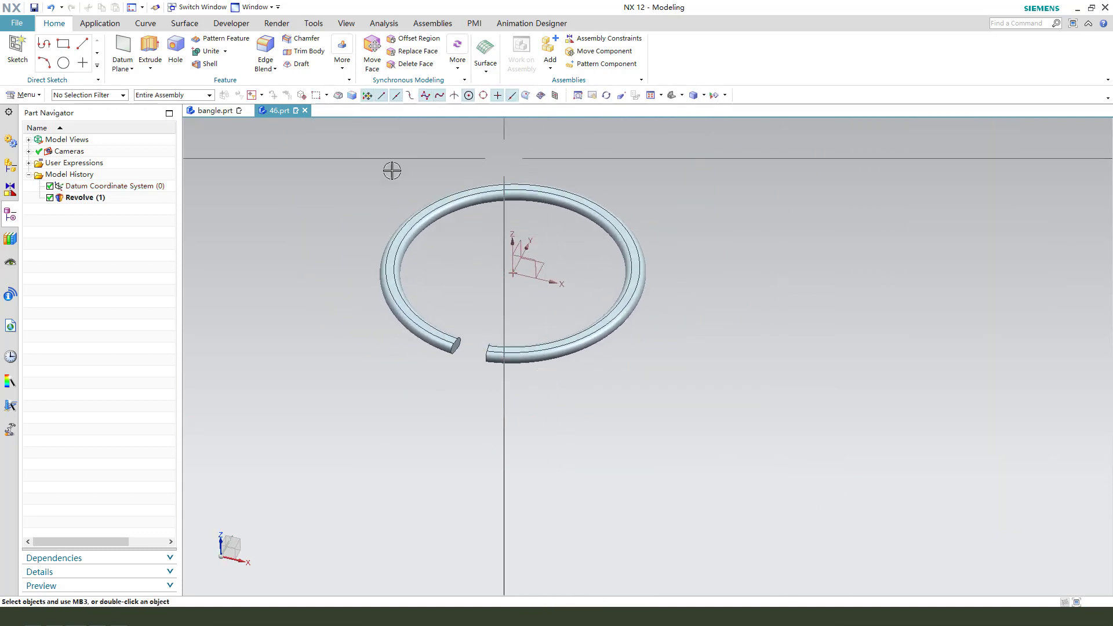
{"action": "left_click", "coordinate": [340, 68]}
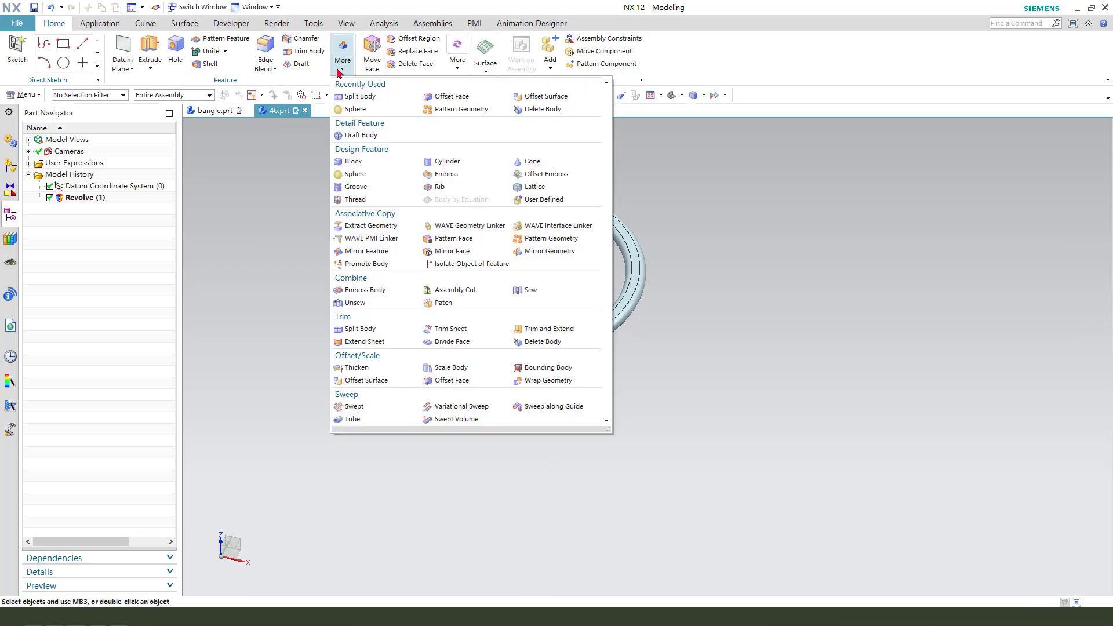
{"action": "left_click", "coordinate": [539, 244]}
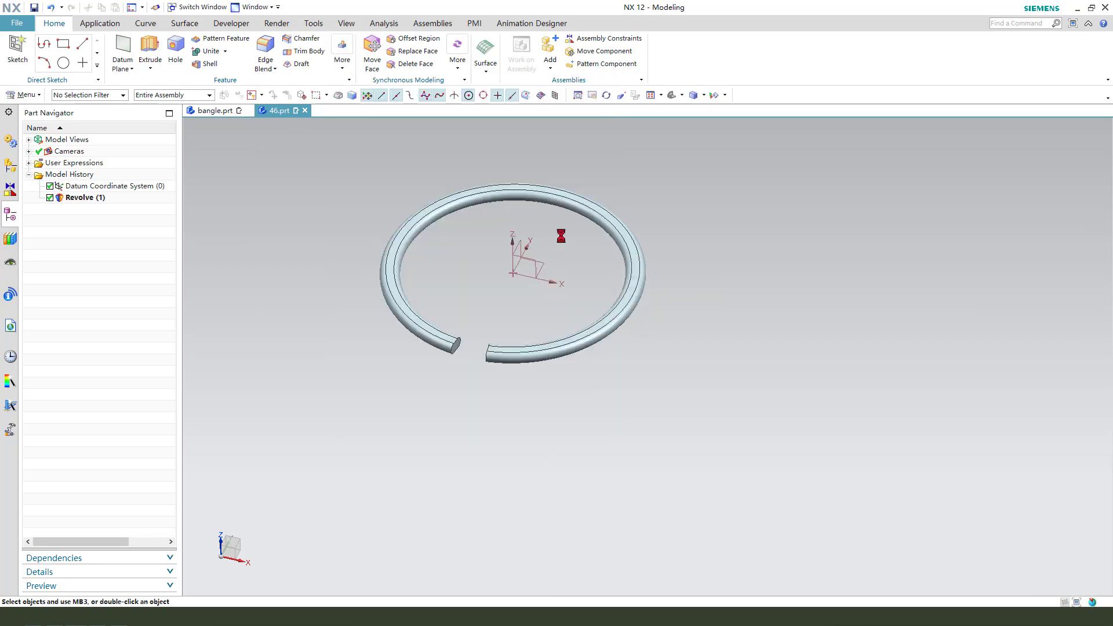
{"action": "left_click", "coordinate": [638, 246]}
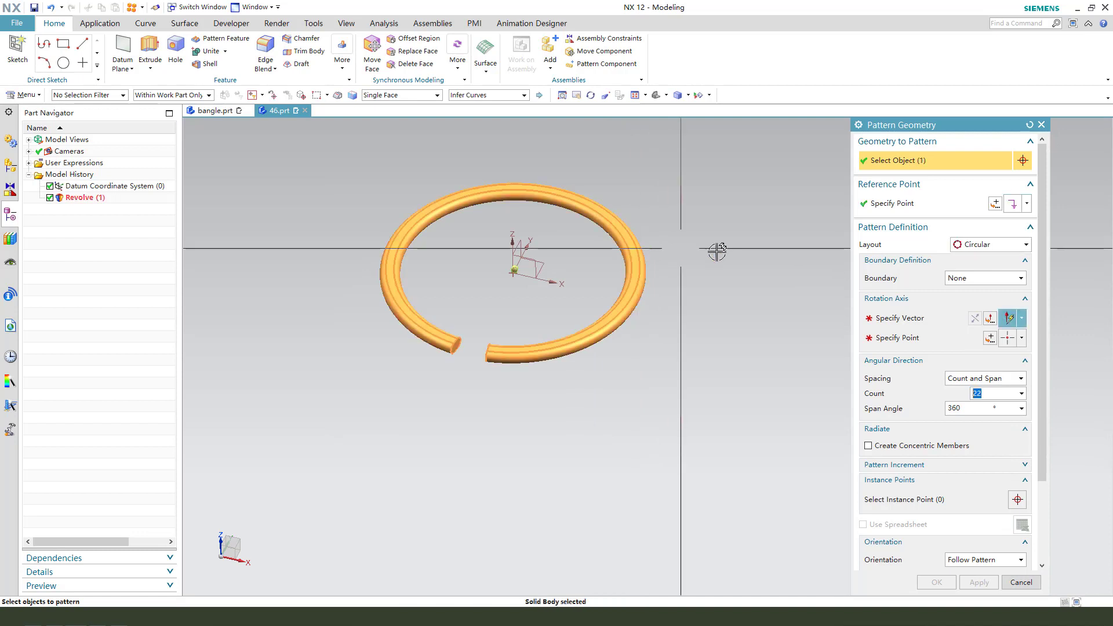
{"action": "left_click", "coordinate": [988, 247]}
{"action": "left_click", "coordinate": [980, 261]}
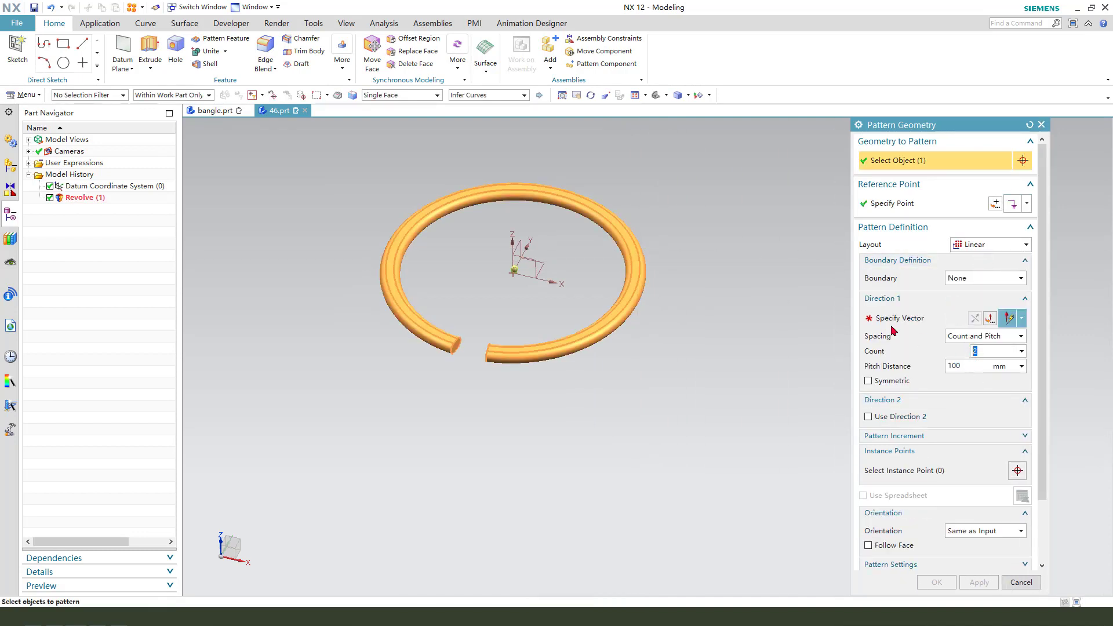
{"action": "left_click", "coordinate": [920, 320]}
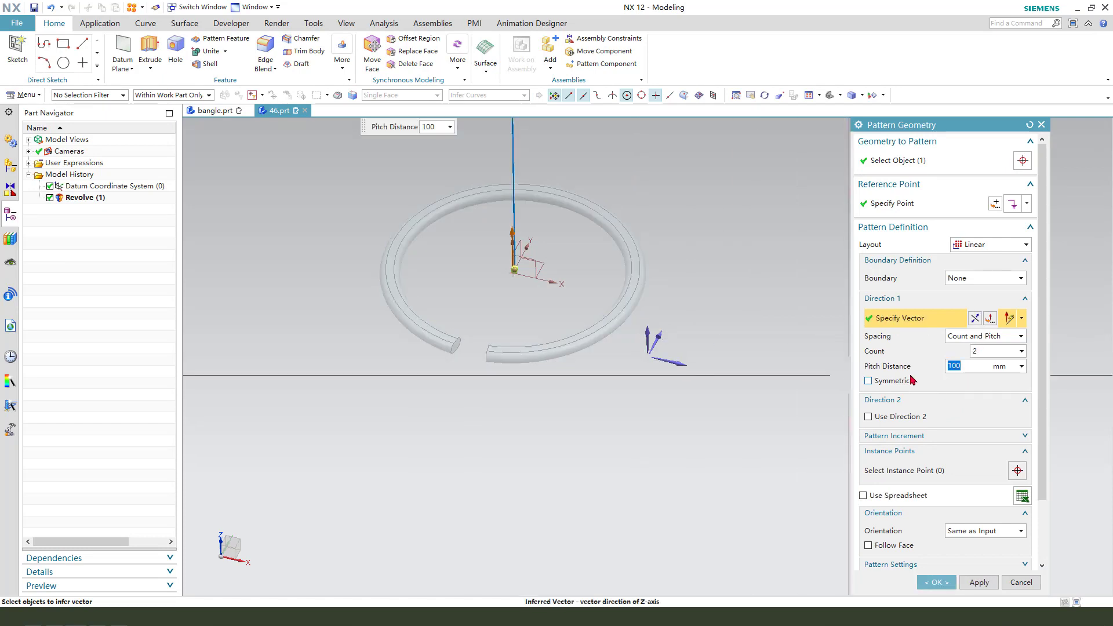
Step: Set the pattern's pitch distance to 1.6 mm with a count of 2 and create the second ring
{"action": "left_click", "coordinate": [974, 369]}
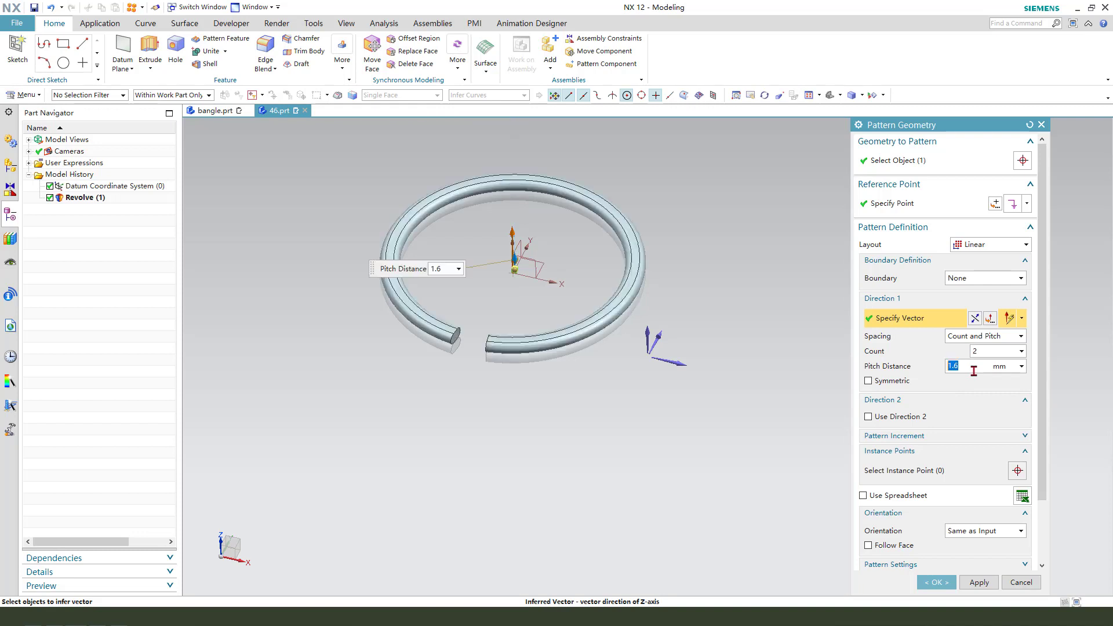
{"action": "key", "text": "ctrl+alt+f"}
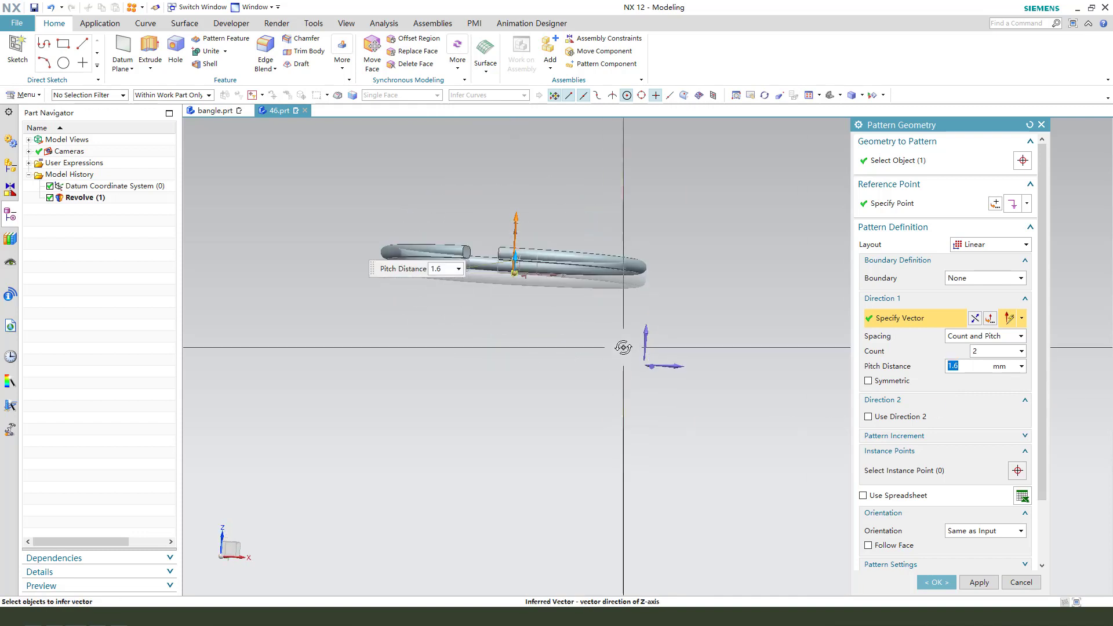
{"action": "scroll", "coordinate": [626, 267], "scroll_direction": "up", "scroll_amount": 3}
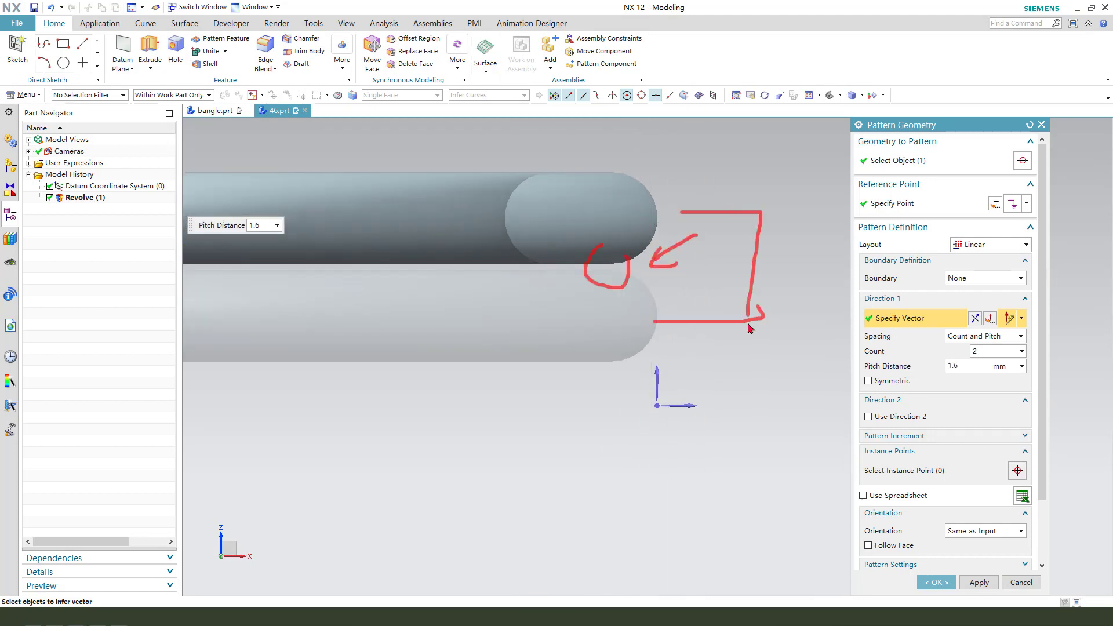
{"action": "scroll", "coordinate": [808, 306], "scroll_direction": "down", "scroll_amount": 5}
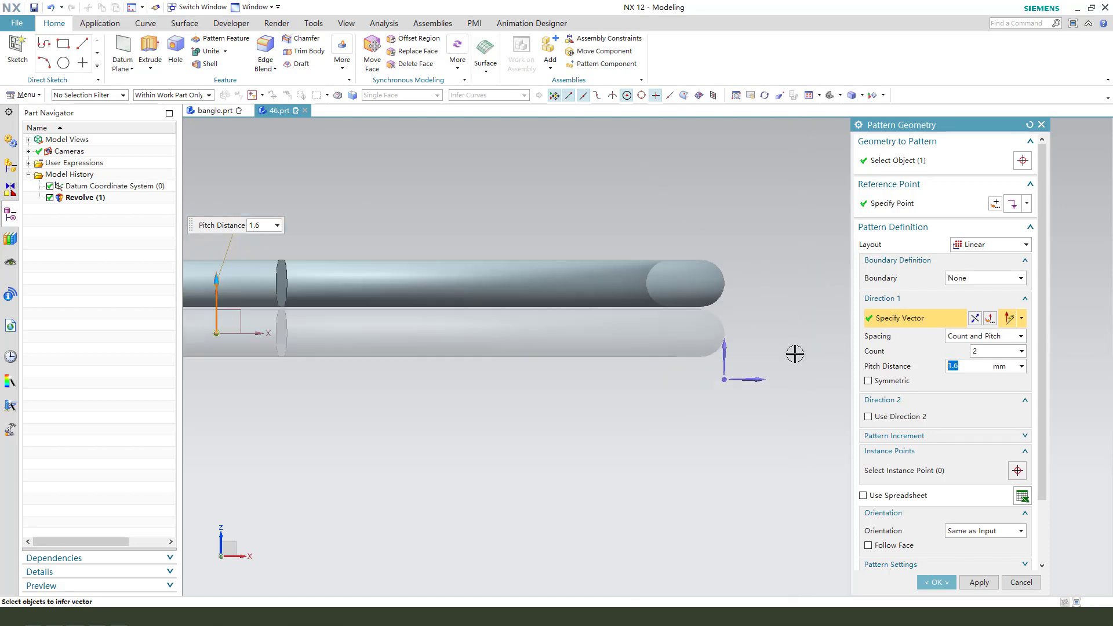
{"action": "middle_click", "coordinate": [780, 251]}
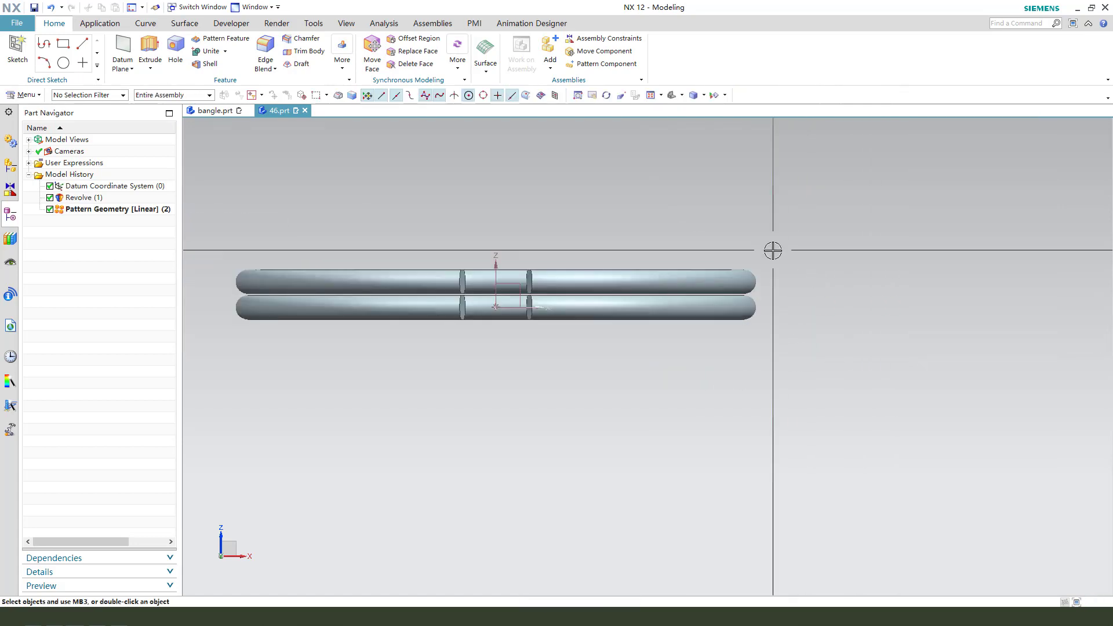
Step: Start a Through Curves feature with the upper ring's end edge loop on the -X side of the gap as the first section
{"action": "middle_click_drag", "start_coordinate": [742, 281], "coordinate": [517, 299]}
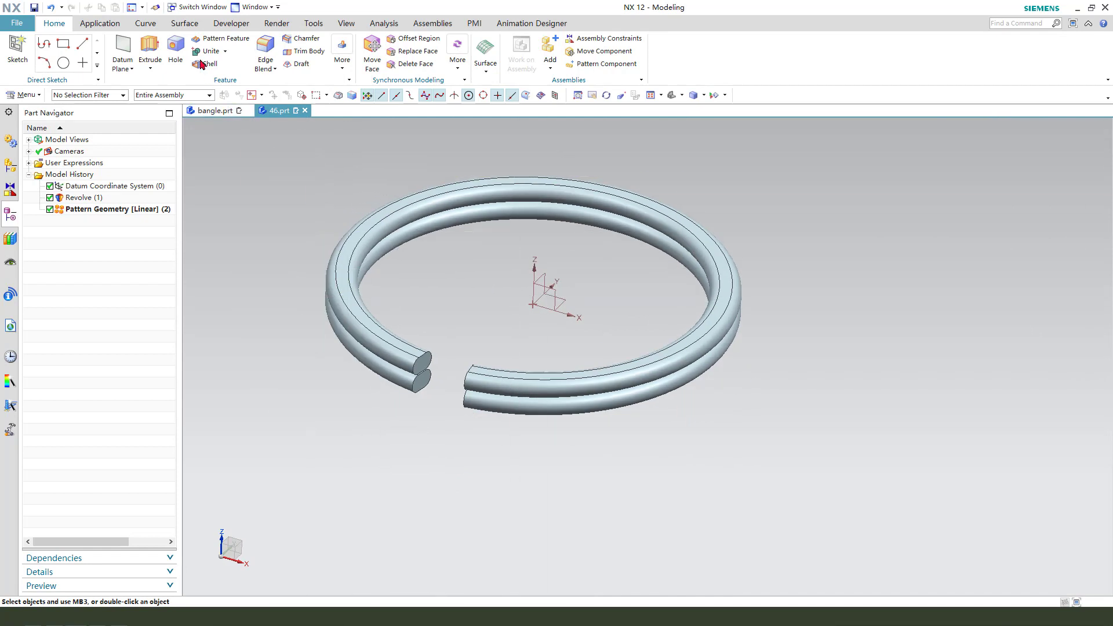
{"action": "left_click", "coordinate": [184, 24]}
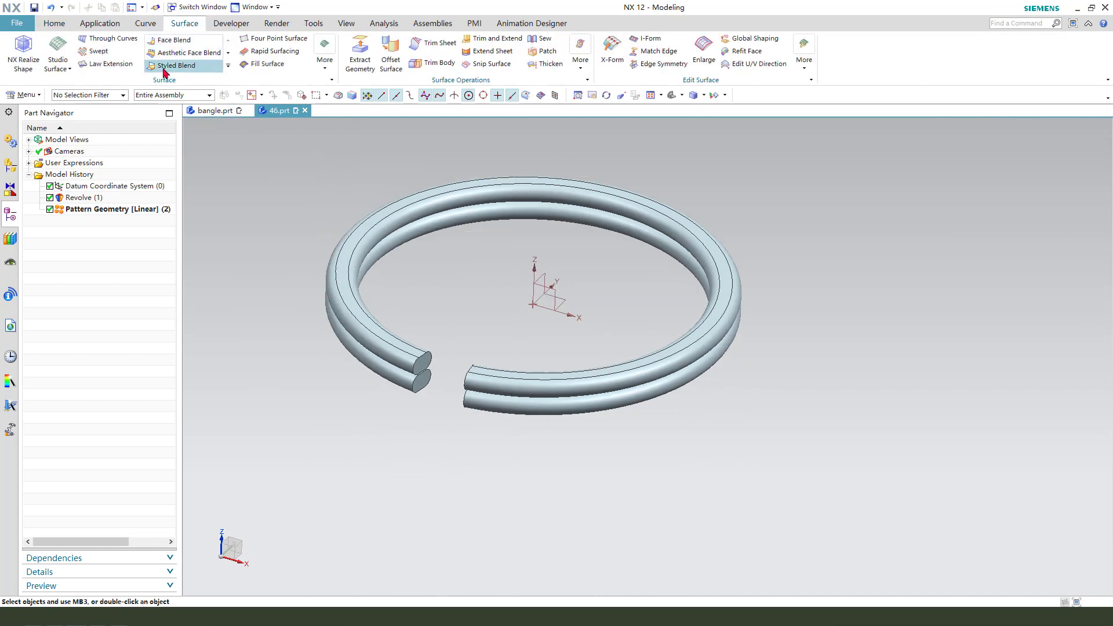
{"action": "left_click", "coordinate": [104, 39]}
{"action": "scroll", "coordinate": [435, 344], "scroll_direction": "up", "scroll_amount": 3}
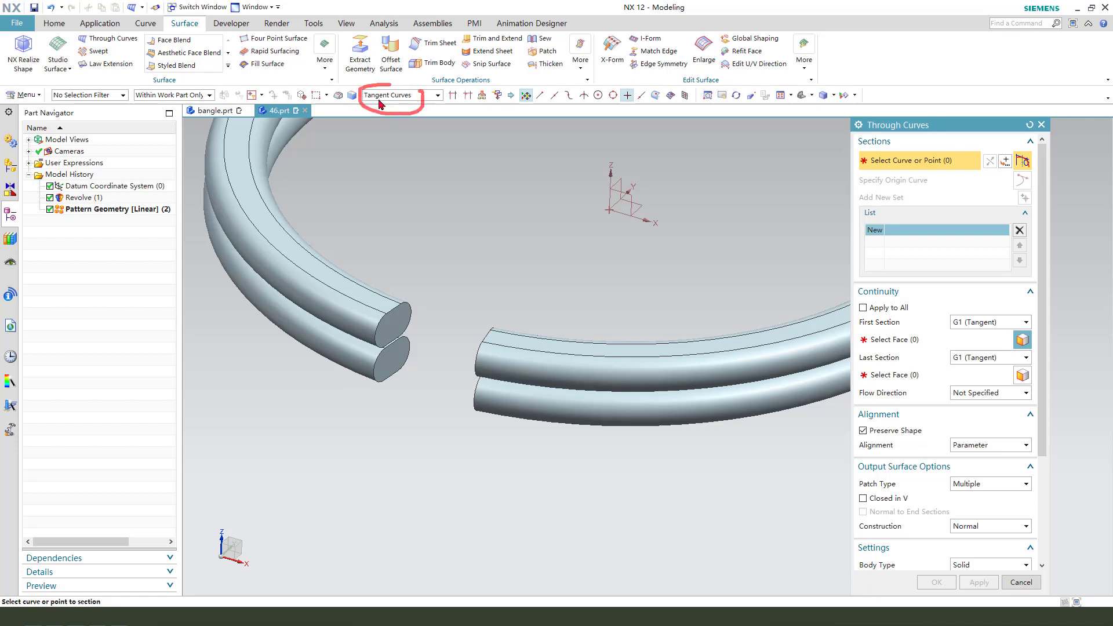
{"action": "scroll", "coordinate": [394, 310], "scroll_direction": "up", "scroll_amount": 3}
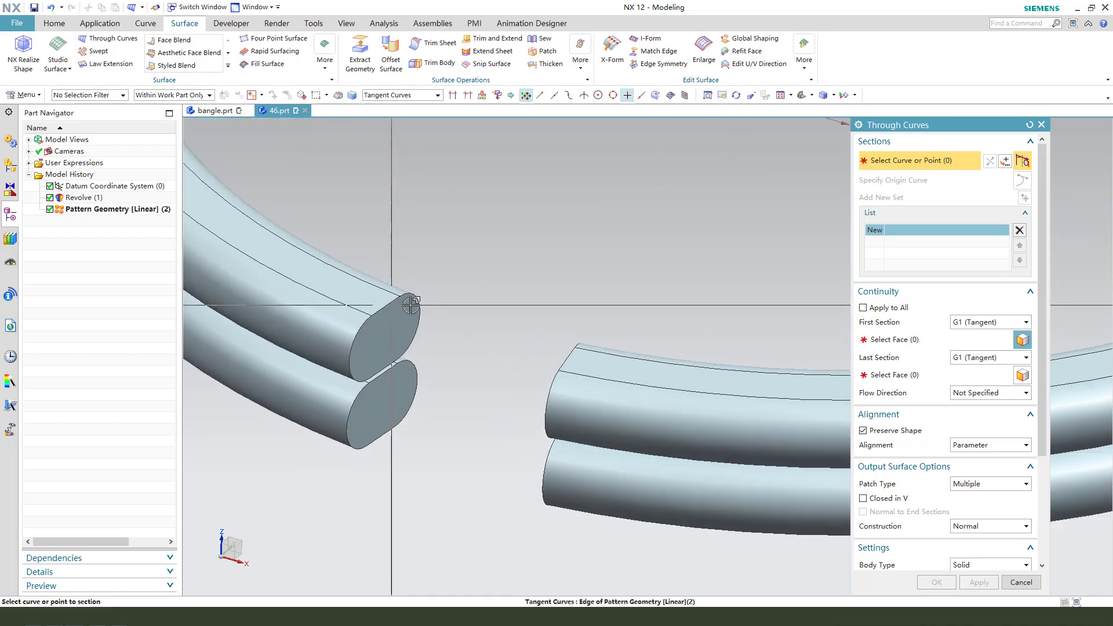
{"action": "left_click", "coordinate": [400, 304]}
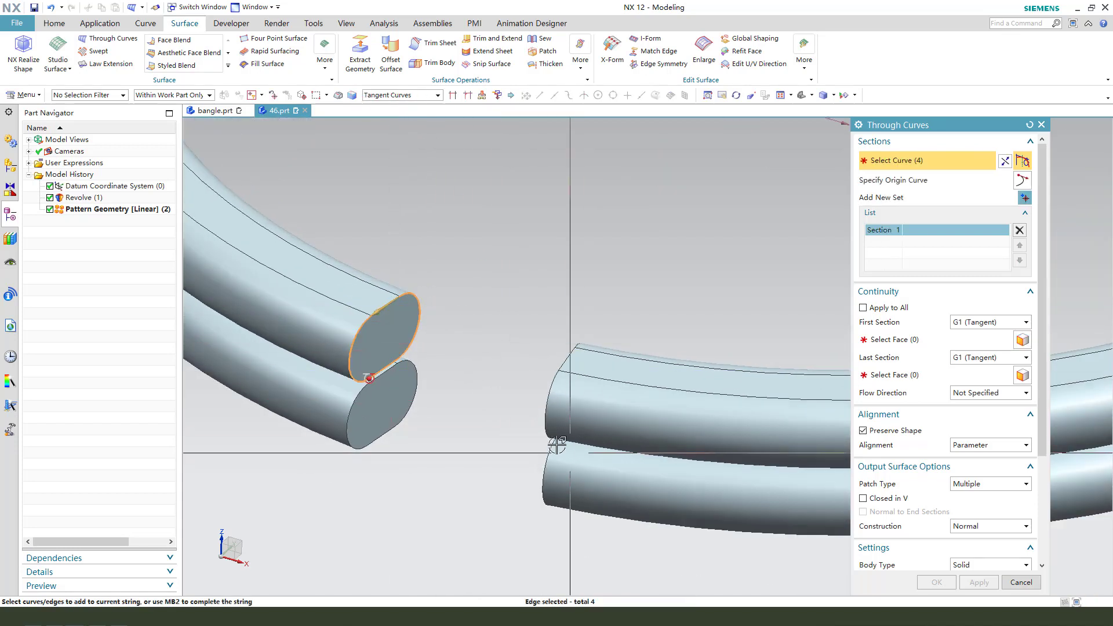
Step: Set the Through Curves continuity to G0 (Position) and apply it to all sections
{"action": "mouse_move", "coordinate": [579, 441]}
{"action": "middle_mouse_down"}
{"action": "mouse_move", "coordinate": [569, 465]}
{"action": "mouse_move", "coordinate": [585, 448]}
{"action": "middle_mouse_up"}
{"action": "scroll", "coordinate": [585, 448], "scroll_direction": "down", "scroll_amount": 3}
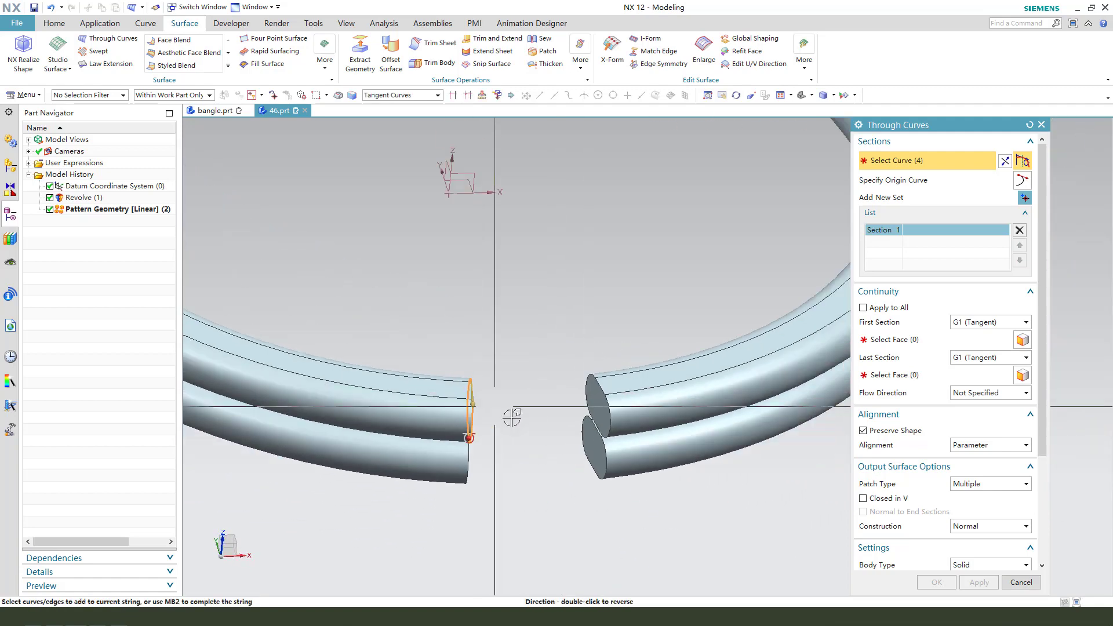
{"action": "scroll", "coordinate": [582, 371], "scroll_direction": "up", "scroll_amount": 5}
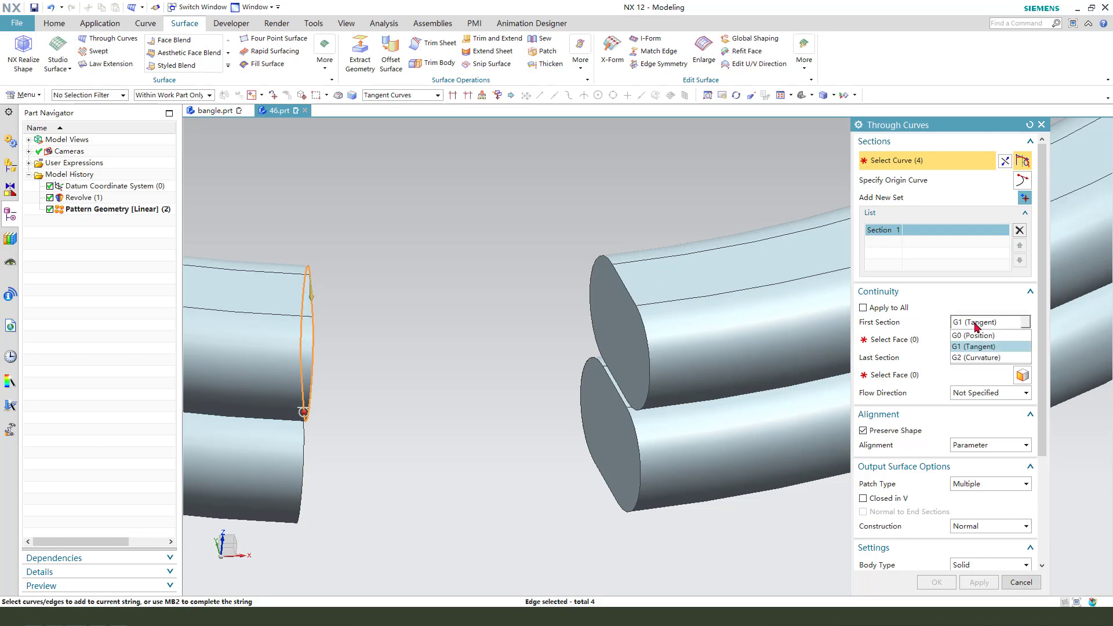
{"action": "left_click", "coordinate": [984, 336]}
{"action": "left_click", "coordinate": [893, 308]}
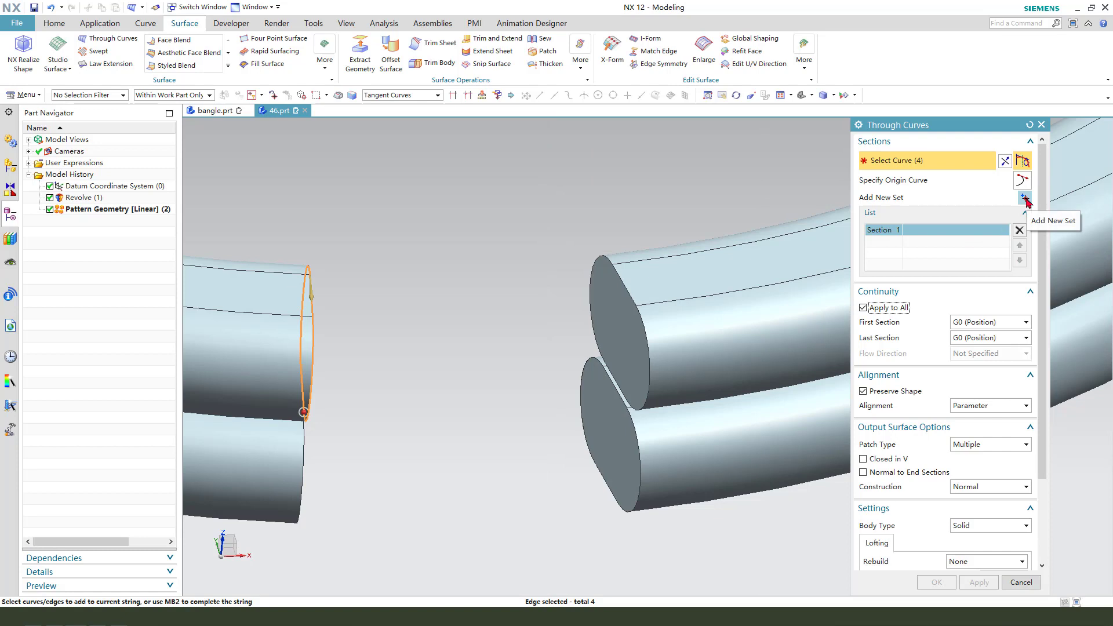
Step: Add the lower ring's end edge loop across the gap as the second Through Curves section
{"action": "left_click", "coordinate": [1024, 198]}
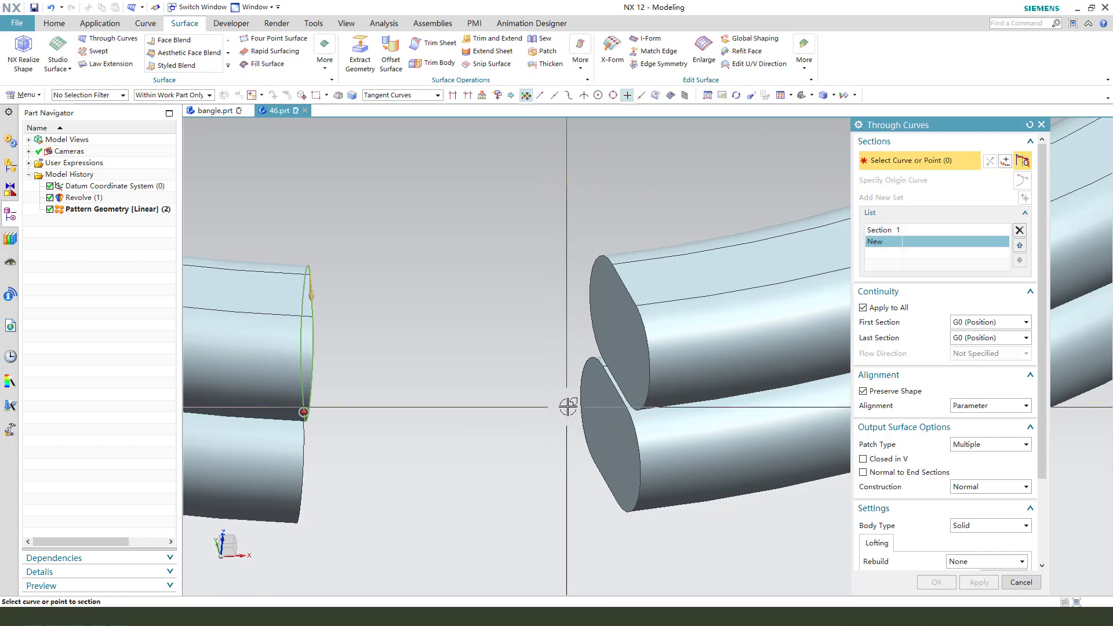
{"action": "left_click", "coordinate": [603, 384]}
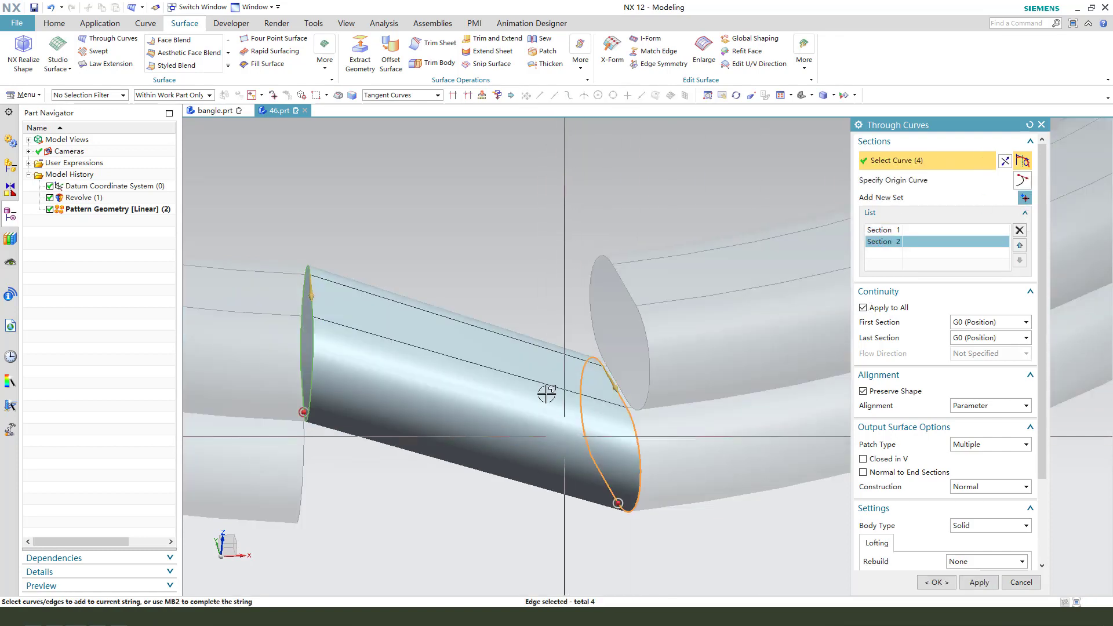
{"action": "scroll", "coordinate": [546, 392], "scroll_direction": "down", "scroll_amount": 2}
{"action": "middle_click_drag", "start_coordinate": [510, 409], "coordinate": [504, 423]}
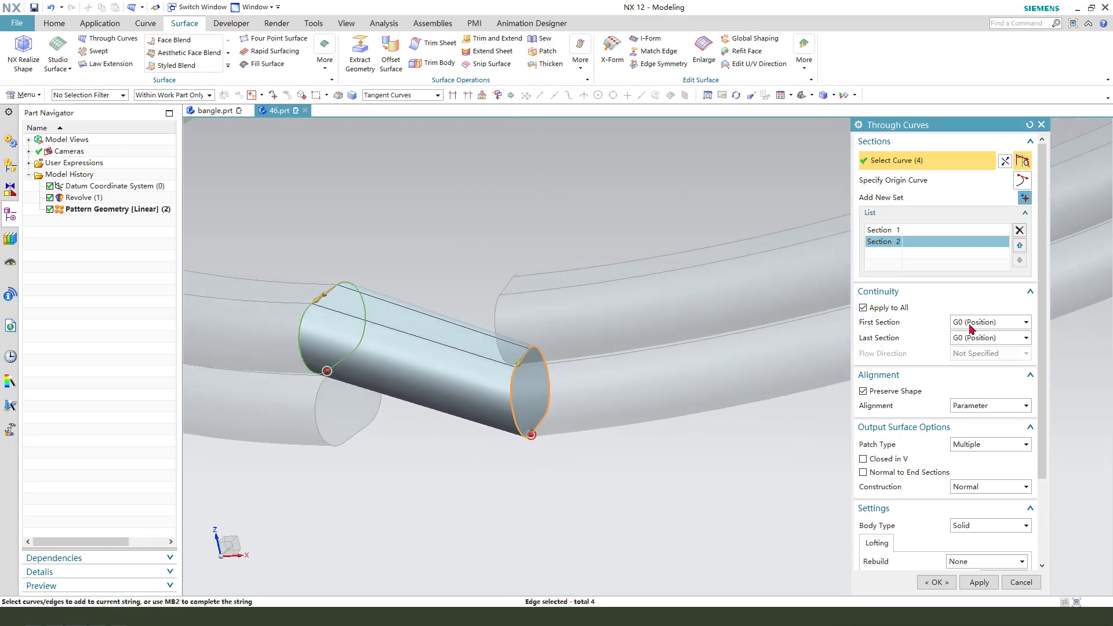
Step: Use G1 (Tangent) continuity with the upper ring's faces for the first section and the lower ring's faces for the last, and create the bridge
{"action": "left_click", "coordinate": [984, 348]}
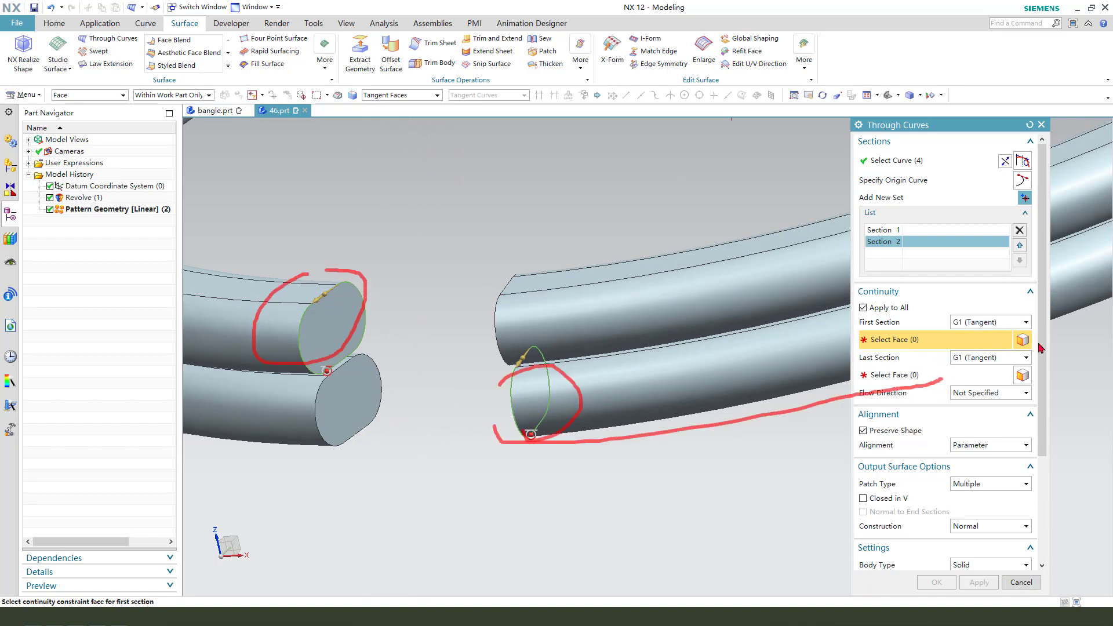
{"action": "key", "text": "Escape"}
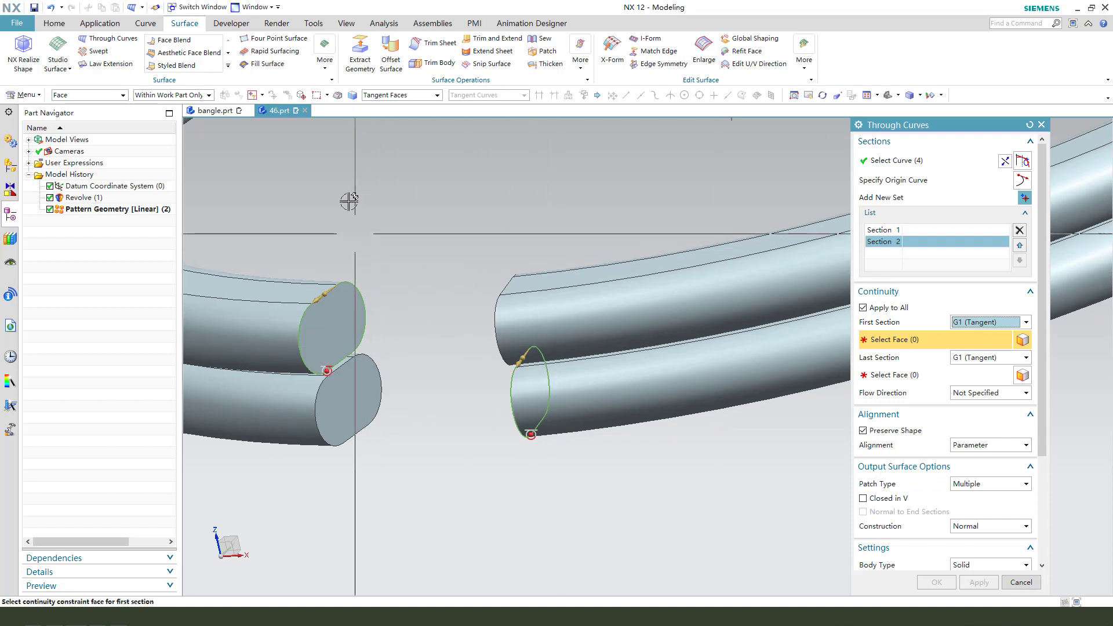
{"action": "left_click", "coordinate": [308, 289]}
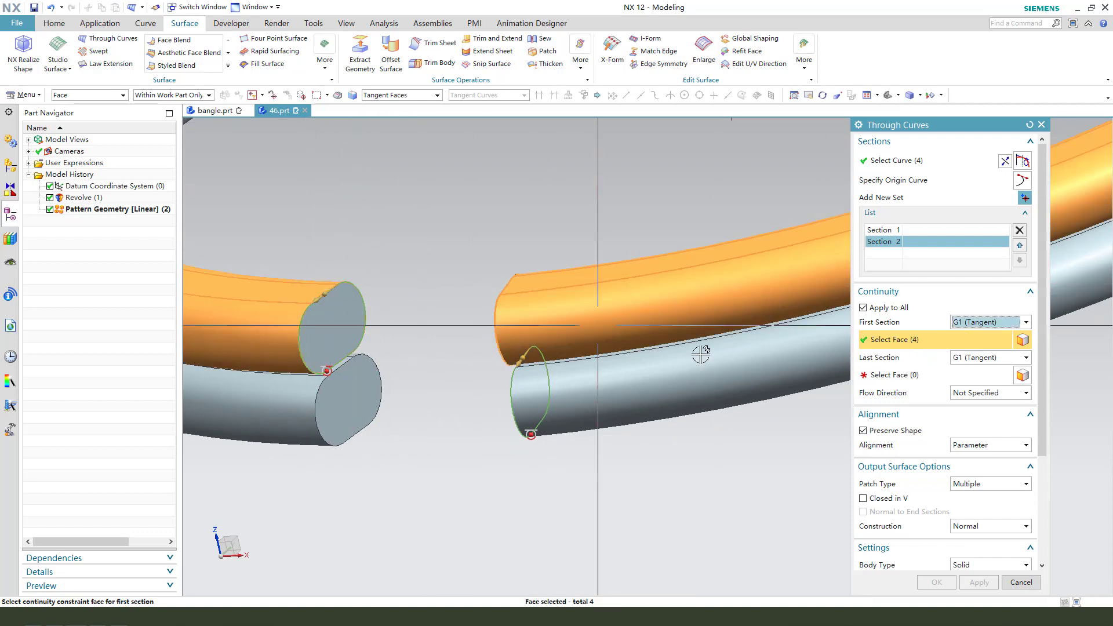
{"action": "left_click", "coordinate": [909, 375]}
{"action": "left_click", "coordinate": [579, 389]}
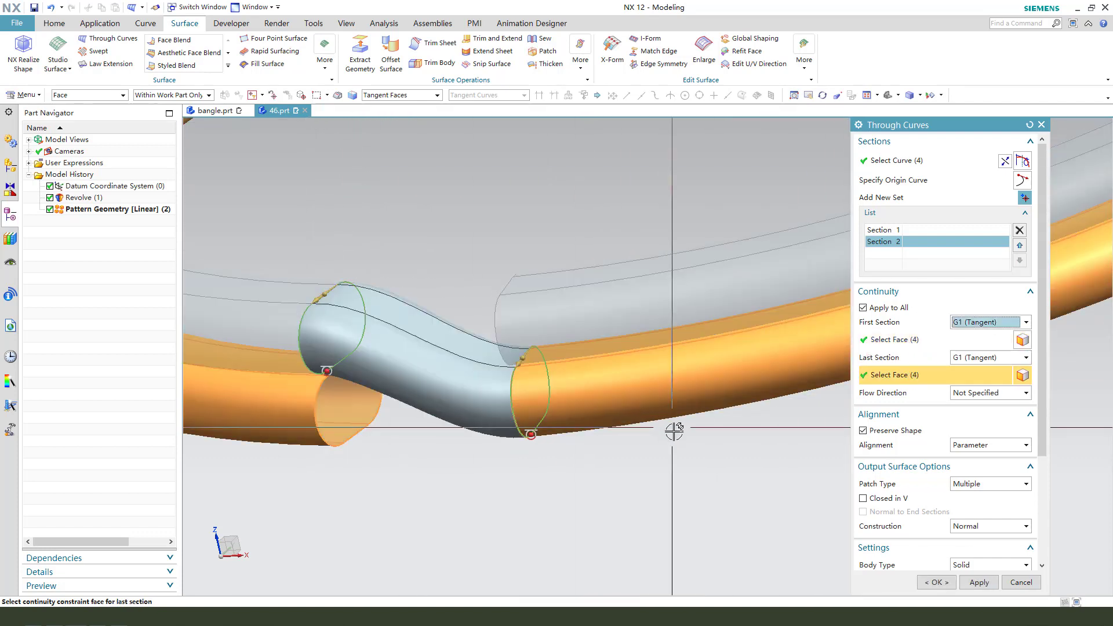
{"action": "left_click", "coordinate": [935, 583]}
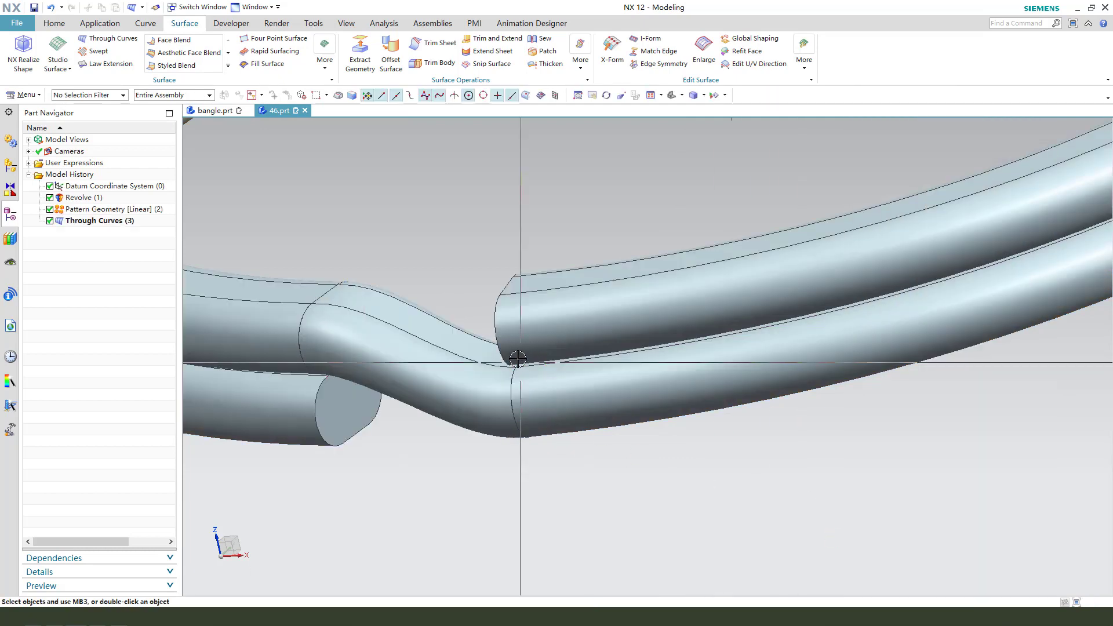
Step: Edge-blend the two free ring ends, one on the lower ring and one on the upper ring, with a 0.3 mm radius
{"action": "middle_click_drag", "start_coordinate": [467, 405], "coordinate": [471, 367]}
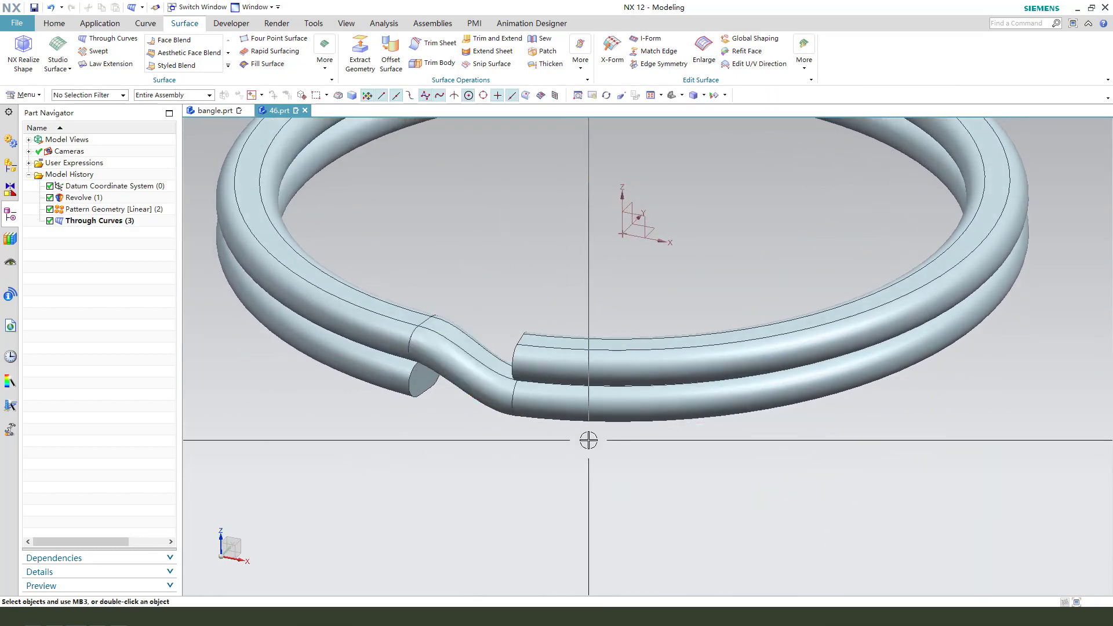
{"action": "left_click", "coordinate": [54, 24]}
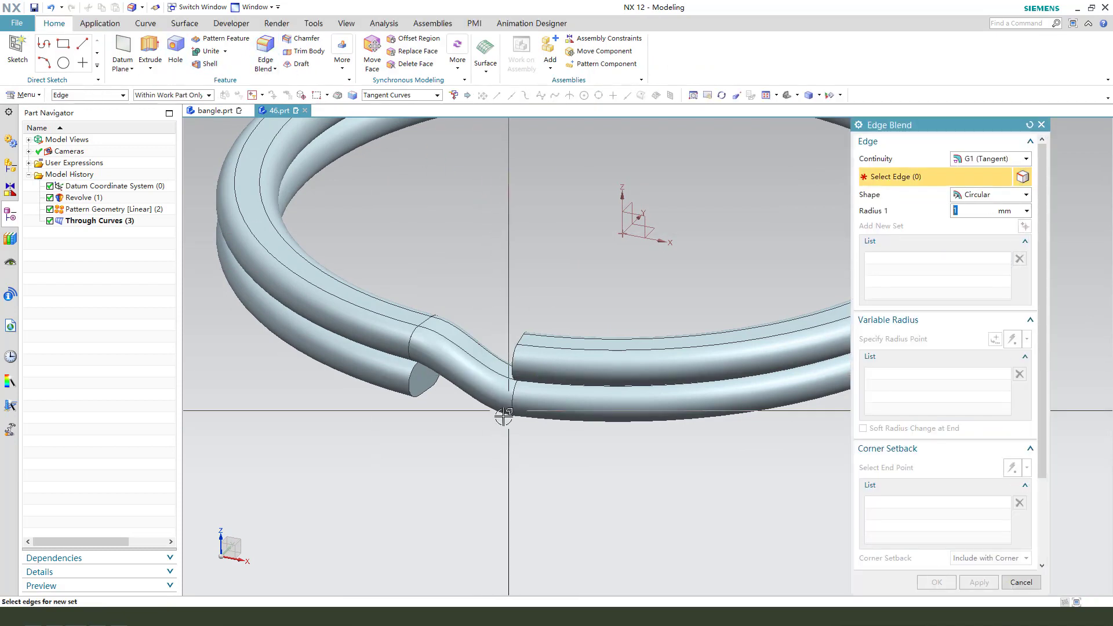
{"action": "key", "text": "BackSpace"}
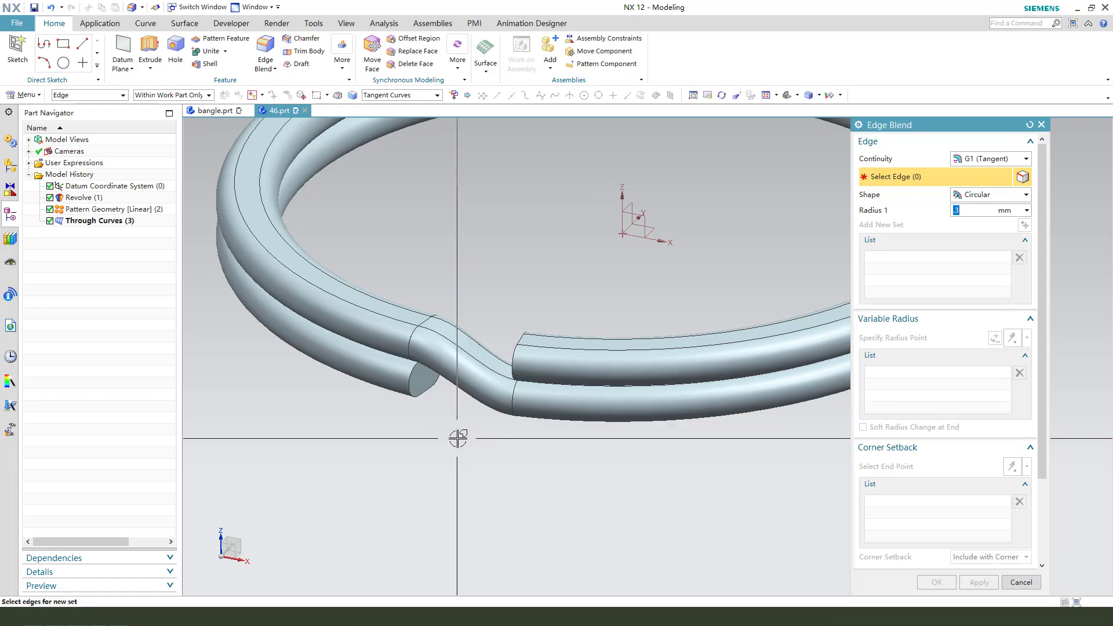
{"action": "scroll", "coordinate": [446, 400], "scroll_direction": "up", "scroll_amount": 3}
{"action": "left_click", "coordinate": [436, 371]}
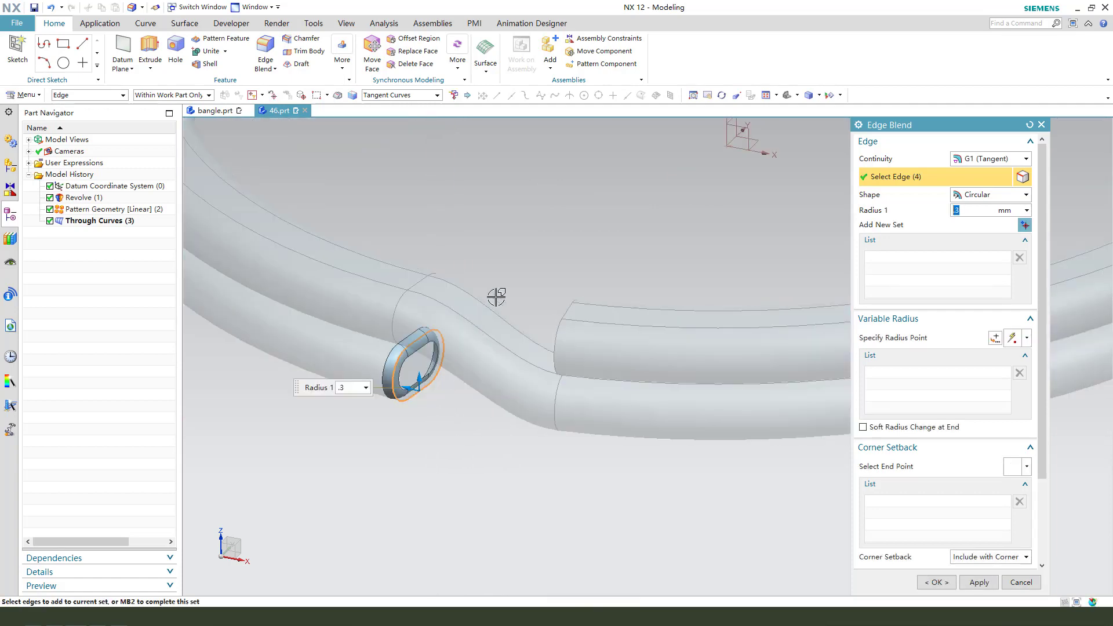
{"action": "left_click", "coordinate": [562, 308]}
{"action": "left_click", "coordinate": [936, 582]}
{"action": "scroll", "coordinate": [472, 472], "scroll_direction": "down", "scroll_amount": 5}
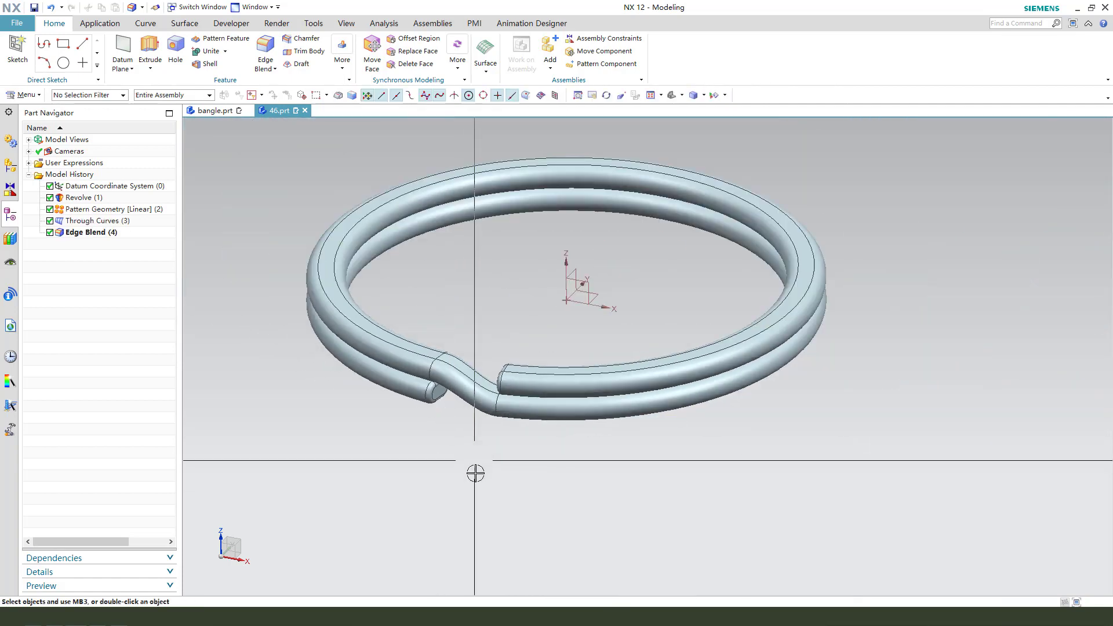
Step: Unite the upper ring as target with the lower ring and the connecting bridge as tool bodies
{"action": "left_click", "coordinate": [209, 52]}
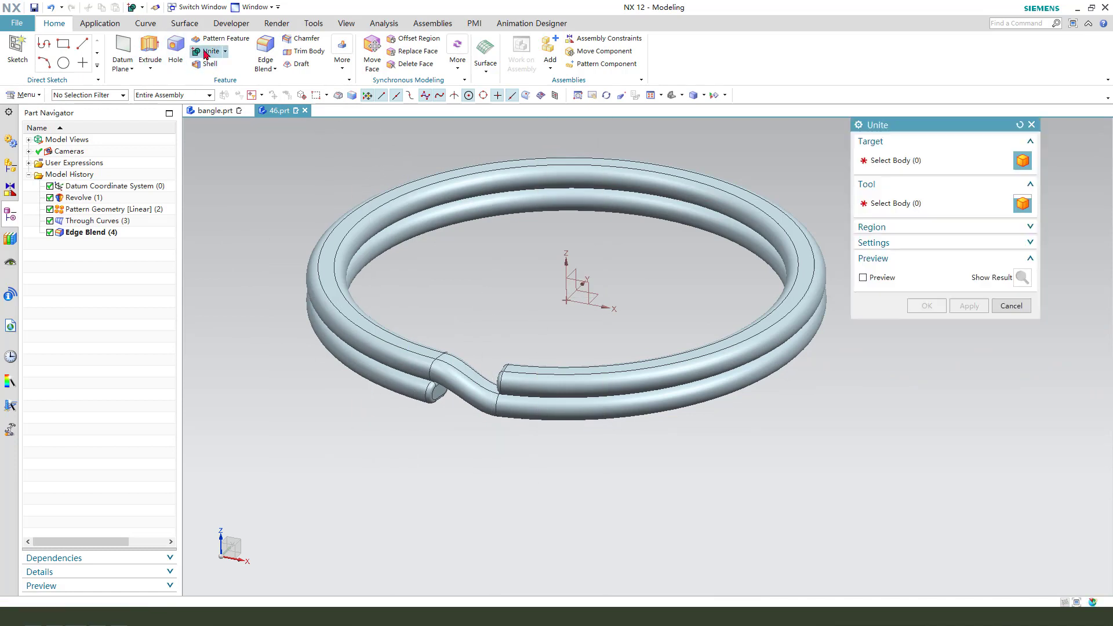
{"action": "left_click", "coordinate": [383, 212]}
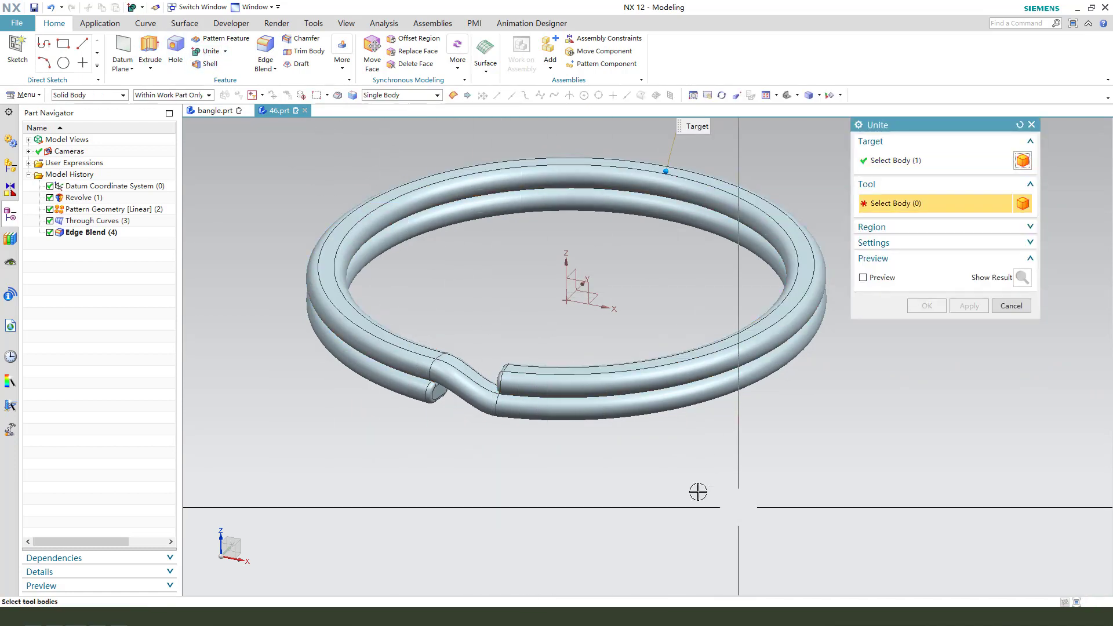
{"action": "scroll", "coordinate": [730, 487], "scroll_direction": "down", "scroll_amount": 2}
{"action": "left_click_drag", "start_coordinate": [771, 478], "coordinate": [322, 181]}
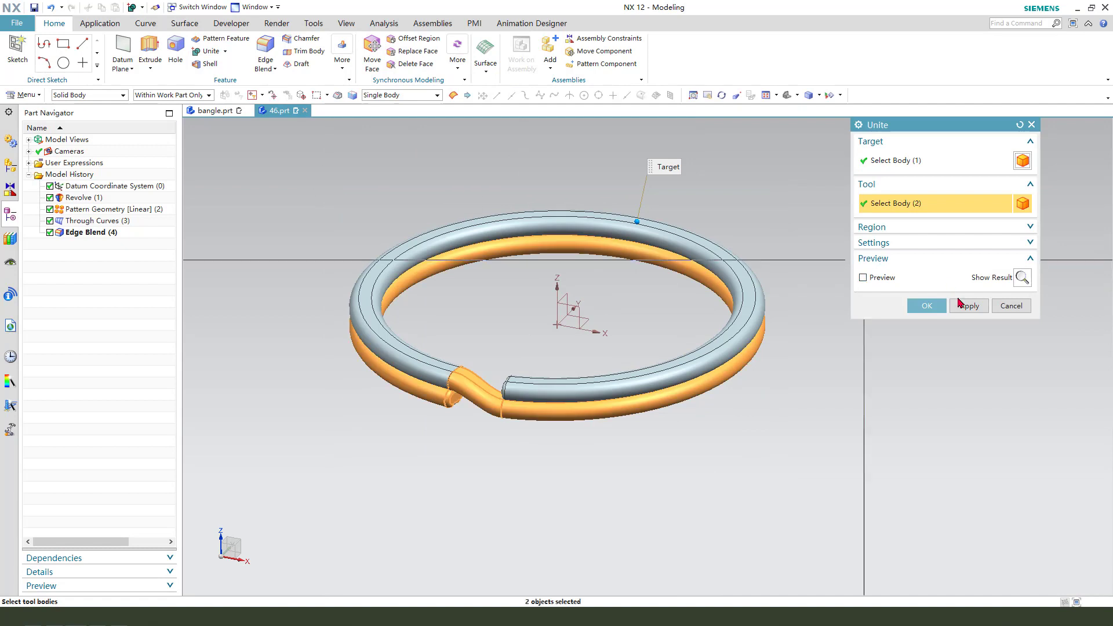
{"action": "left_click", "coordinate": [935, 306]}
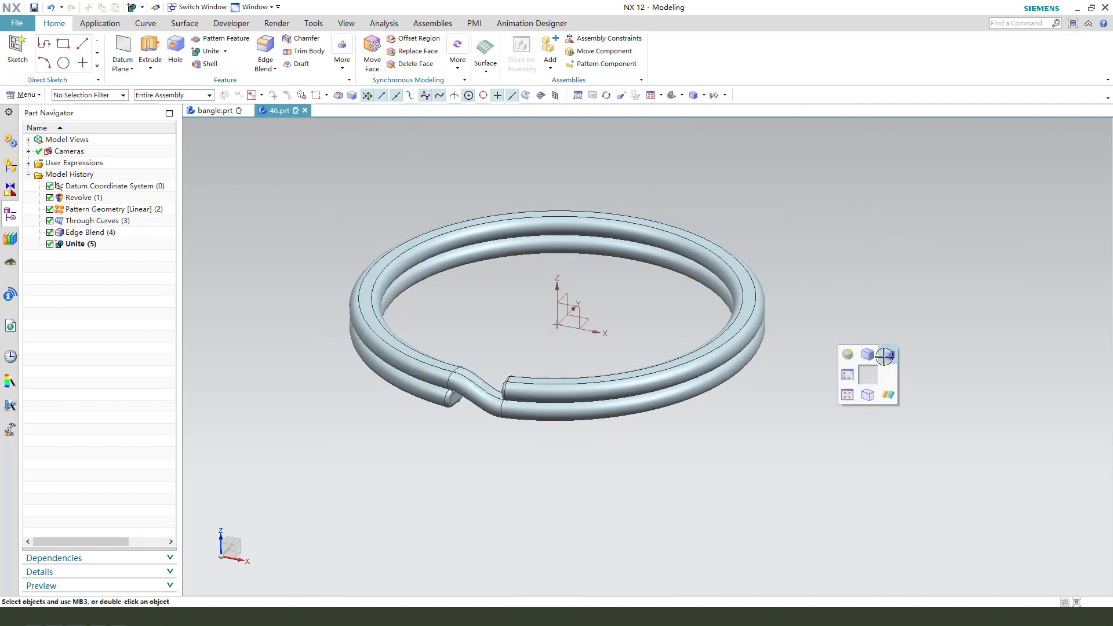
Step: Display the model shaded without edges and change the united ring body's color to orange-yellow
{"action": "left_click", "coordinate": [884, 355]}
{"action": "mouse_move", "coordinate": [828, 368]}
{"action": "middle_mouse_down"}
{"action": "mouse_move", "coordinate": [847, 361]}
{"action": "mouse_move", "coordinate": [838, 368]}
{"action": "middle_mouse_up"}
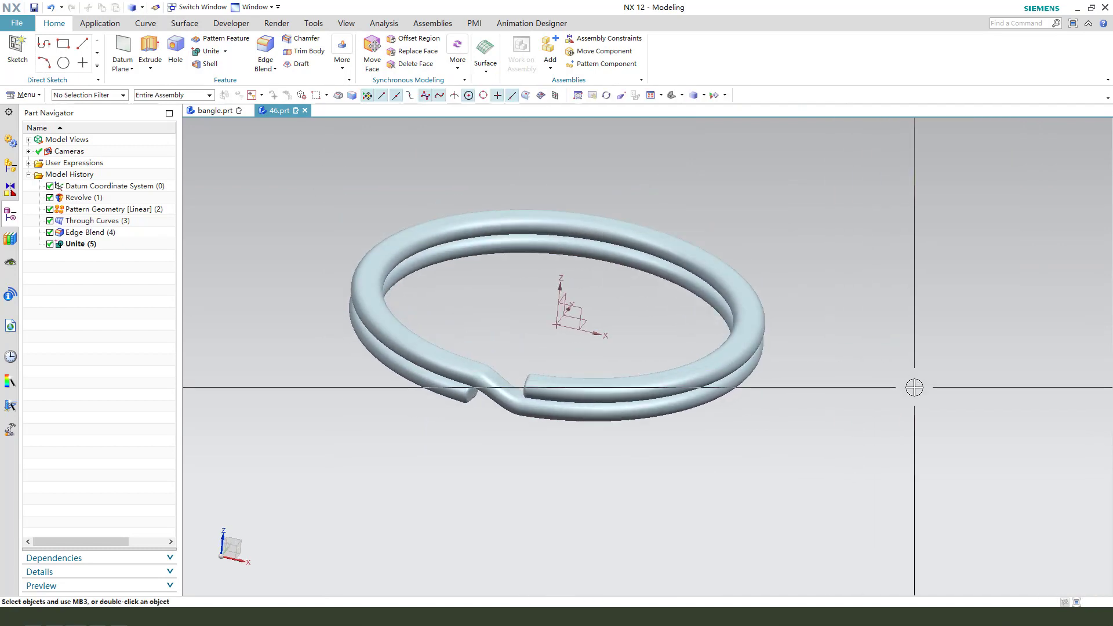
{"action": "key", "text": "ctrl+j"}
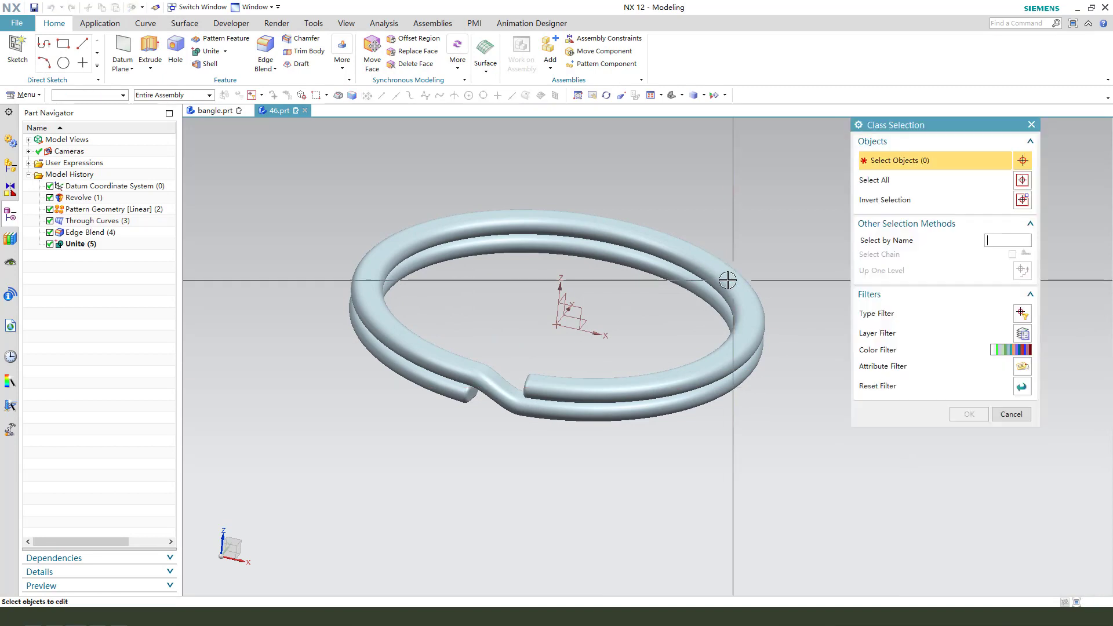
{"action": "left_click", "coordinate": [727, 275]}
{"action": "middle_click", "coordinate": [756, 240]}
{"action": "left_click", "coordinate": [1003, 193]}
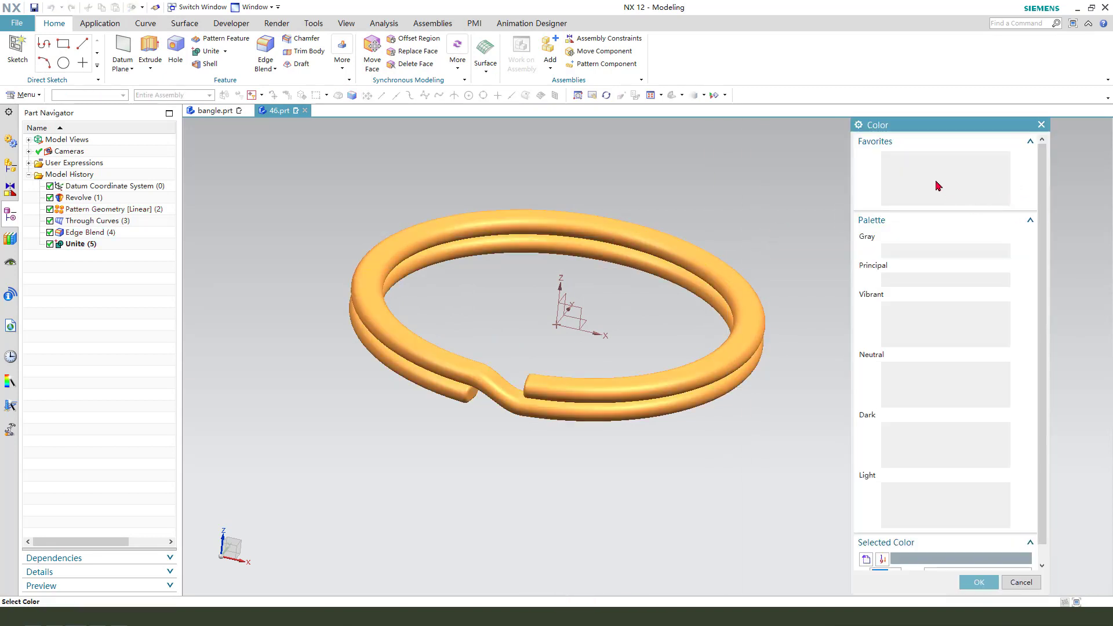
{"action": "middle_click", "coordinate": [799, 265]}
{"action": "middle_click", "coordinate": [799, 315]}
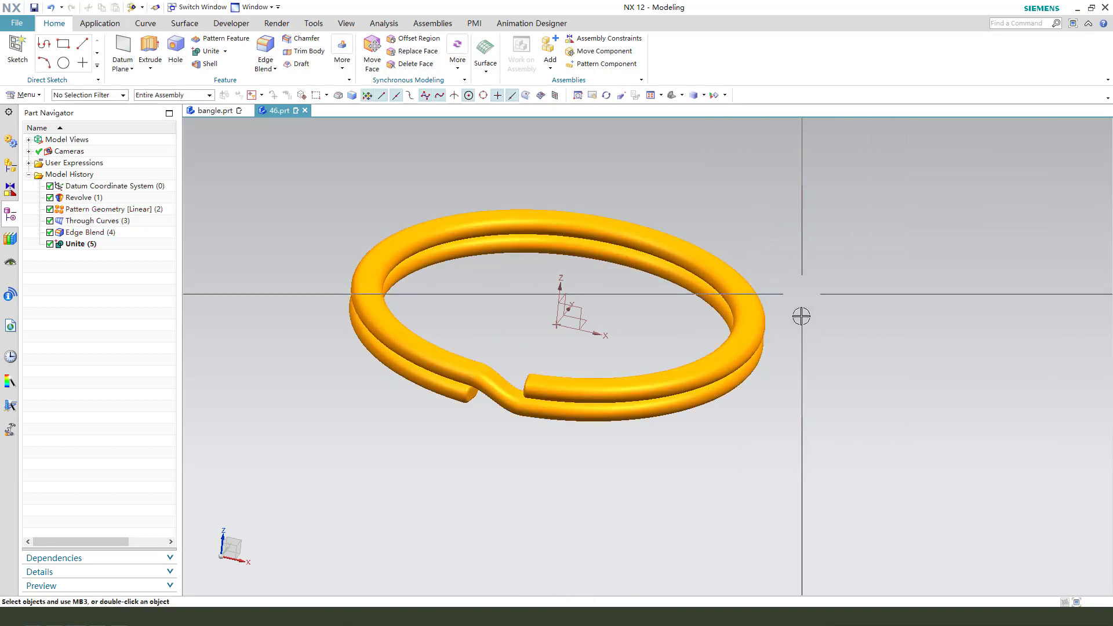
Step: Hide the datum coordinate system and display the ring shaded with edges around the bridge
{"action": "middle_click_drag", "start_coordinate": [800, 315], "coordinate": [767, 378]}
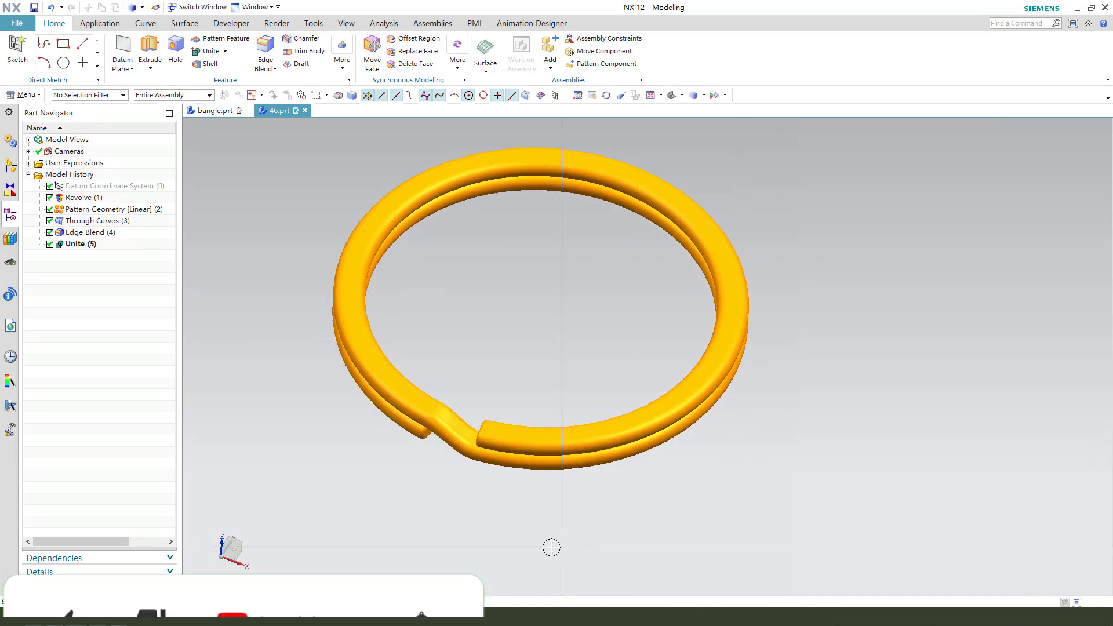
{"action": "left_click_drag", "start_coordinate": [448, 408], "coordinate": [457, 432]}
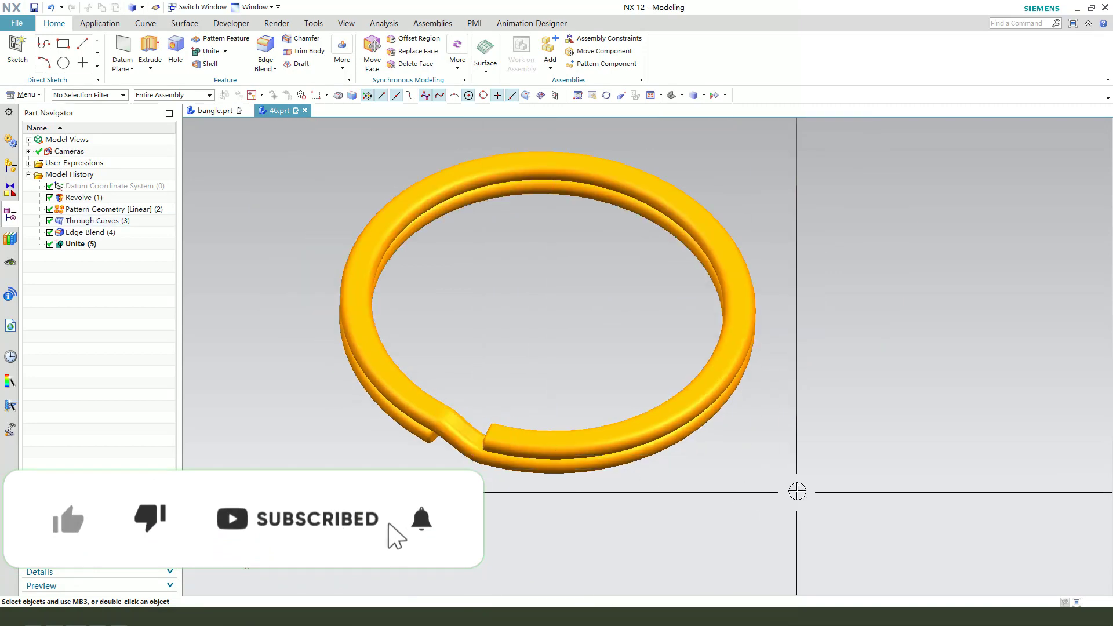
{"action": "left_click", "coordinate": [800, 473]}
{"action": "scroll", "coordinate": [493, 464], "scroll_direction": "up", "scroll_amount": 5}
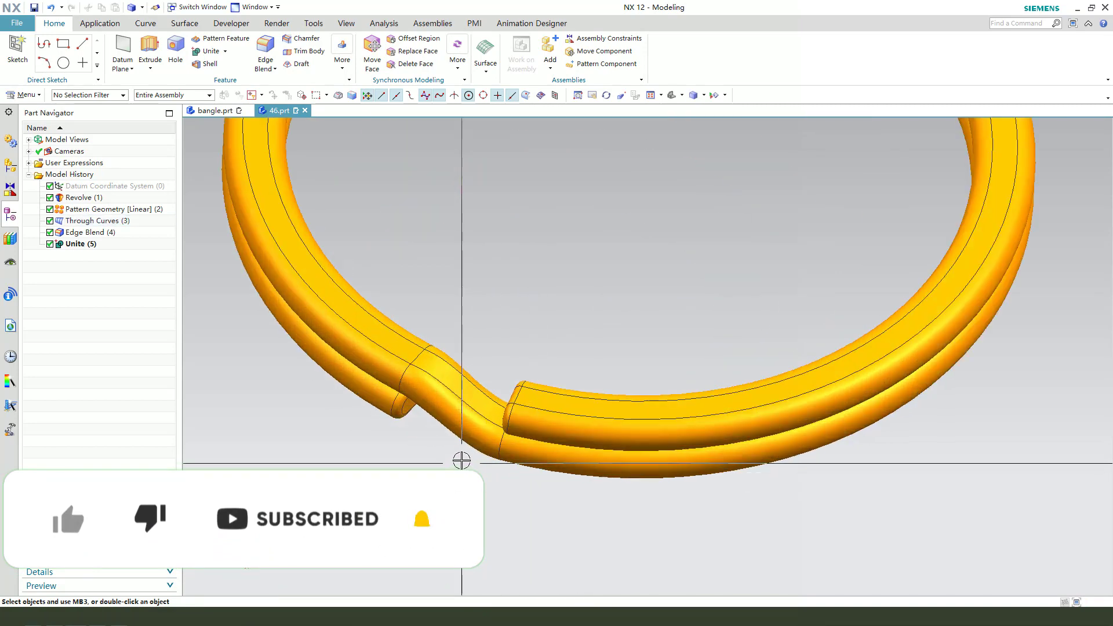
Step: Edit the Through Curves bridge feature and set its flow direction to Perpendicular
{"action": "double_click", "coordinate": [103, 221]}
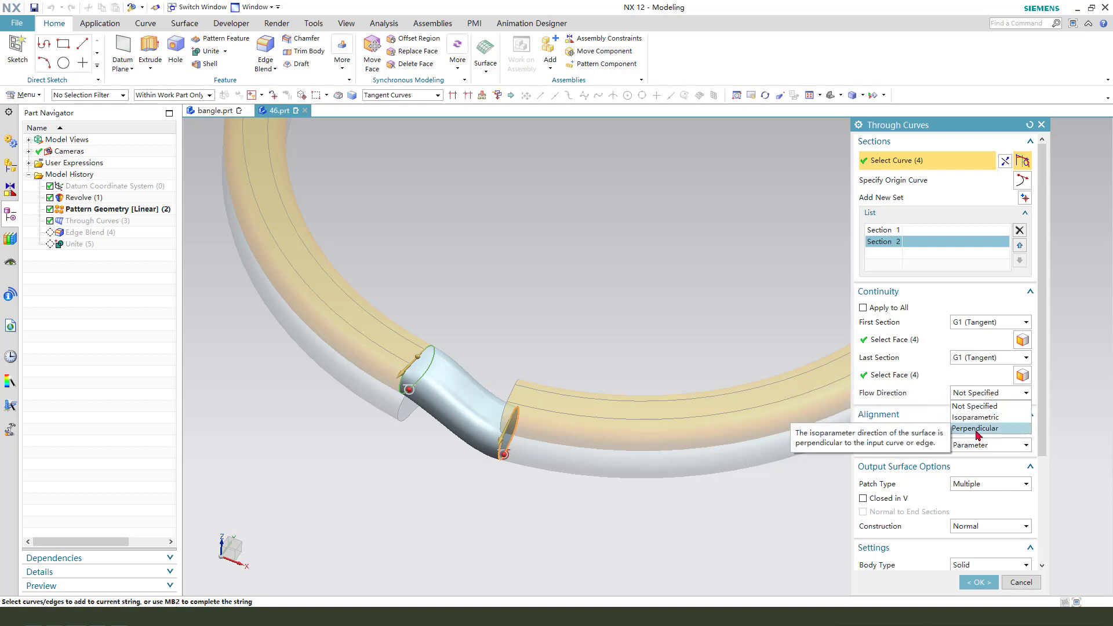
{"action": "scroll", "coordinate": [445, 424], "scroll_direction": "up", "scroll_amount": 2}
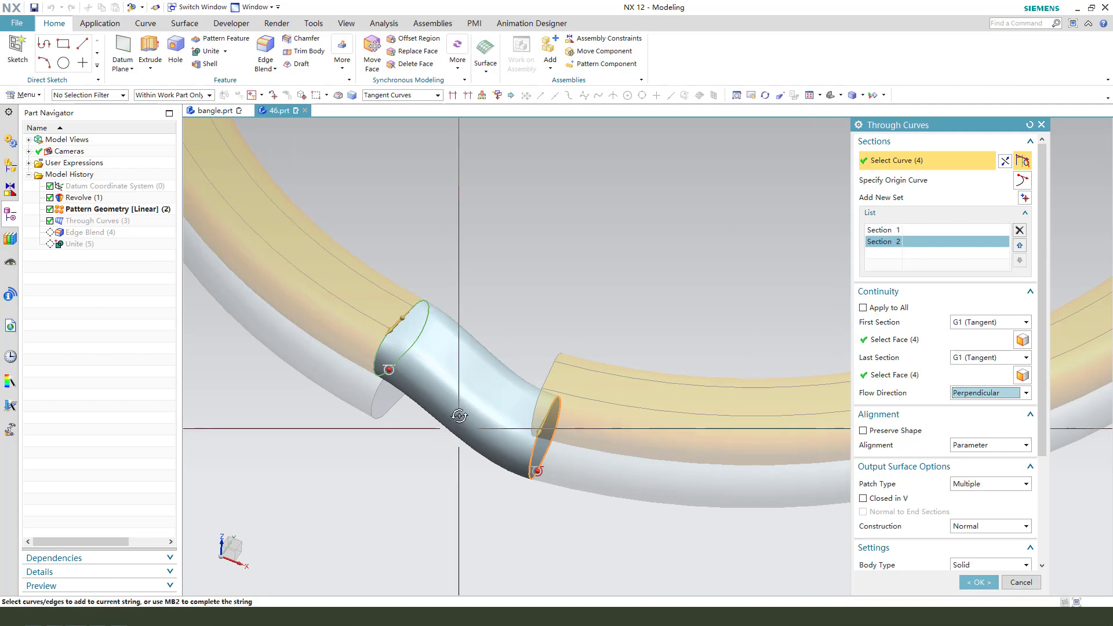
{"action": "mouse_move", "coordinate": [459, 415]}
{"action": "middle_mouse_down"}
{"action": "mouse_move", "coordinate": [471, 303]}
{"action": "mouse_move", "coordinate": [462, 398]}
{"action": "middle_mouse_up"}
{"action": "scroll", "coordinate": [449, 341], "scroll_direction": "down", "scroll_amount": 3}
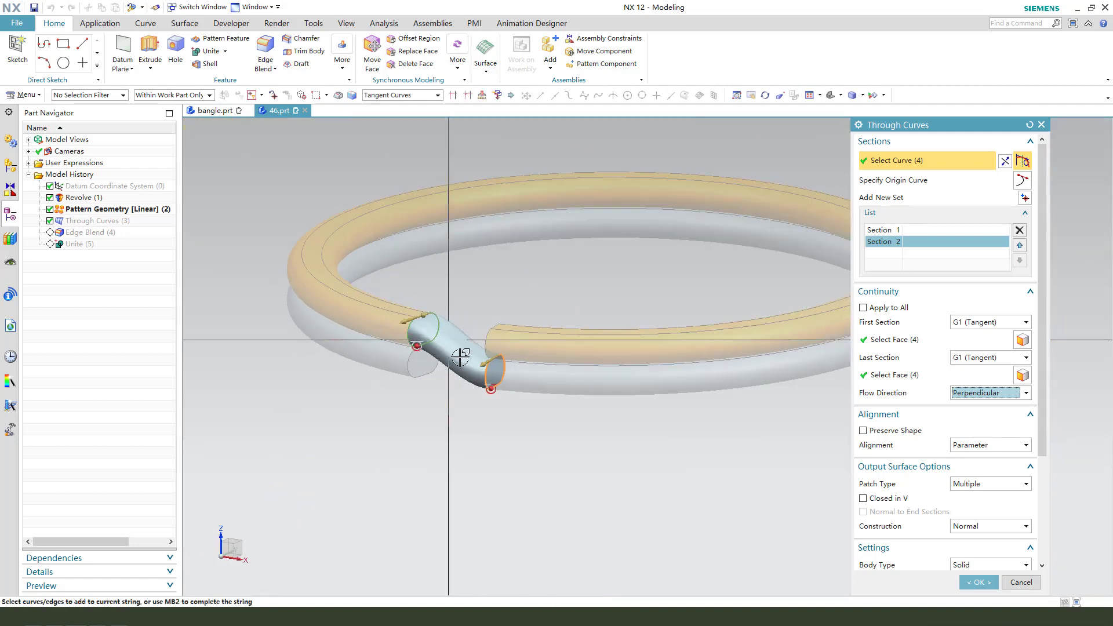
{"action": "left_click", "coordinate": [971, 577]}
Step: Display the ring shaded without edges and inspect the bridge from above and from the side
{"action": "scroll", "coordinate": [445, 358], "scroll_direction": "down", "scroll_amount": 2}
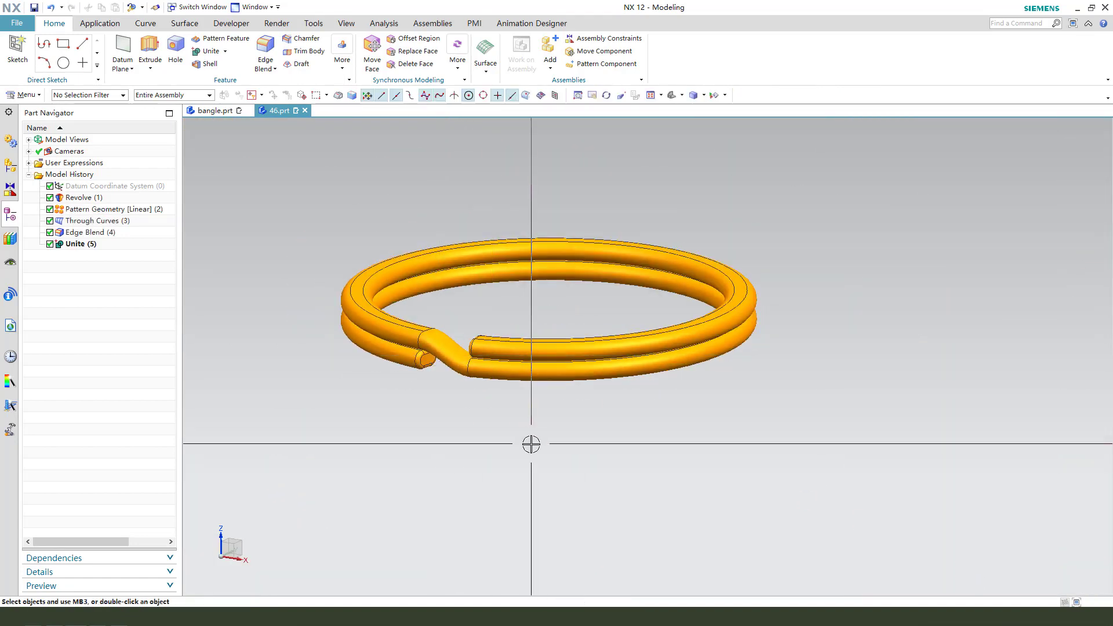
{"action": "right_click_drag", "start_coordinate": [540, 430], "coordinate": [549, 423]}
{"action": "middle_click_drag", "start_coordinate": [479, 316], "coordinate": [485, 473]}
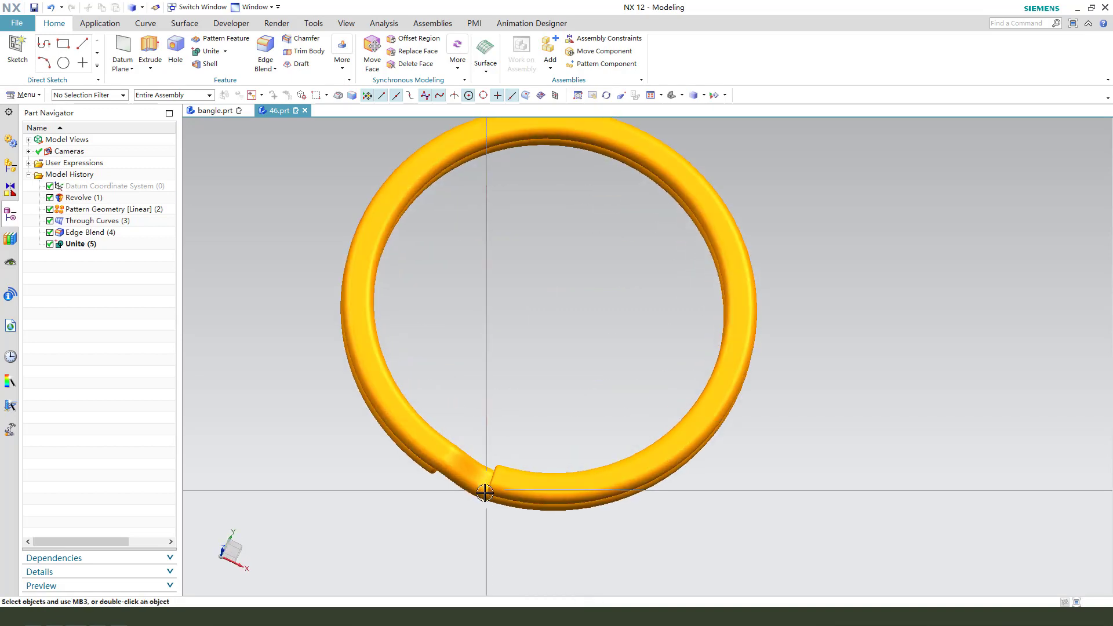
{"action": "scroll", "coordinate": [485, 490], "scroll_direction": "up", "scroll_amount": 4}
{"action": "scroll", "coordinate": [480, 373], "scroll_direction": "down", "scroll_amount": 3}
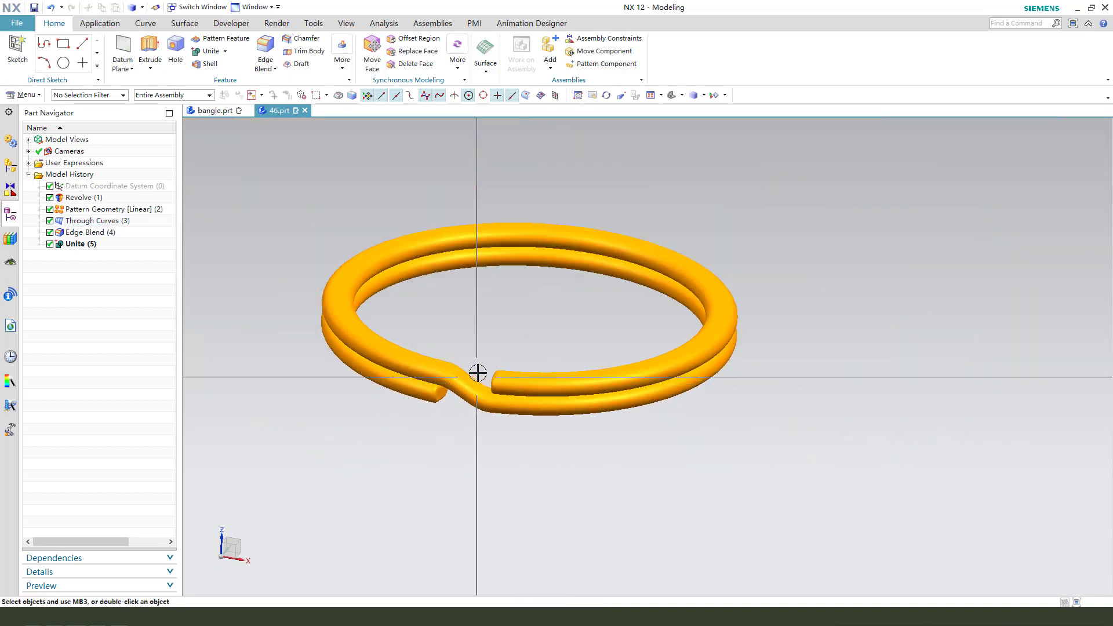